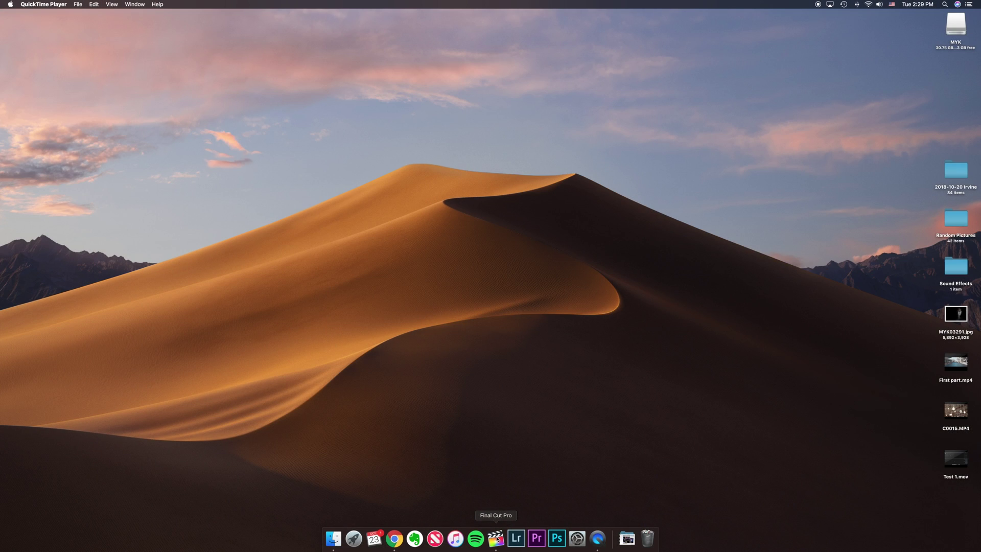
- Launch Final Cut Pro from the Dock so its empty Untitled library opens
{"action": "left_click", "coordinate": [496, 539]}
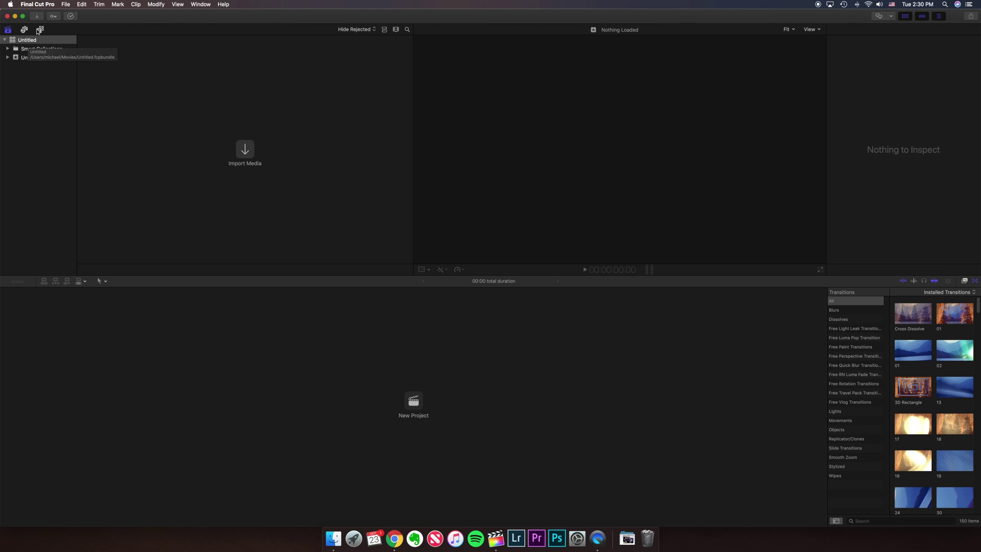
{"action": "left_click", "coordinate": [66, 6]}
- Create a new library named 'FCP External Projects' saved on the MYK drive
{"action": "mouse_move", "coordinate": [128, 13]}
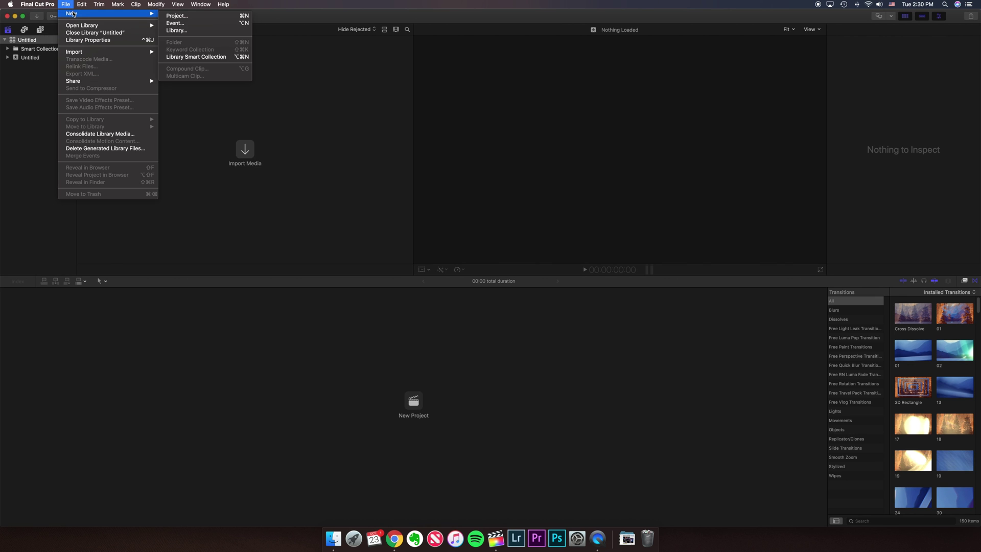
{"action": "left_click", "coordinate": [207, 30]}
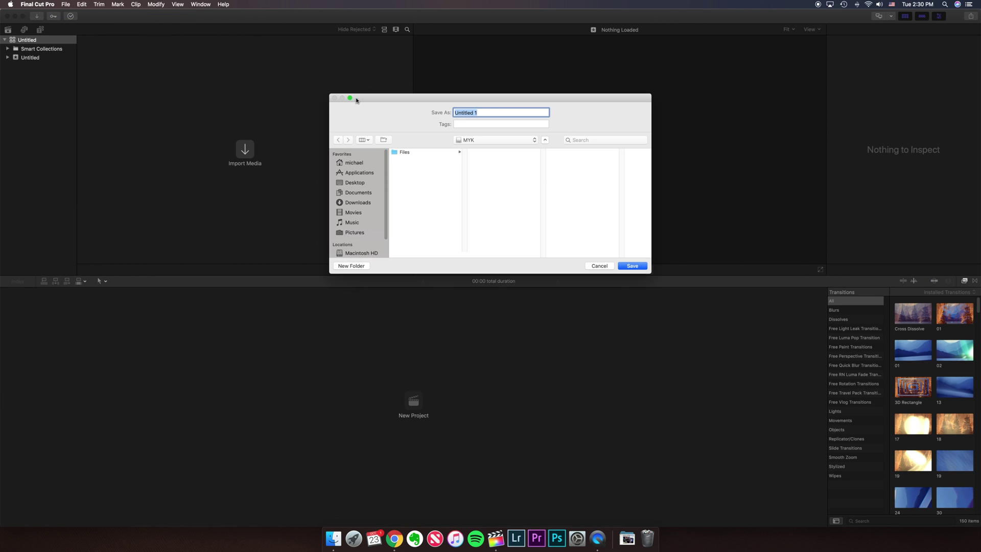
{"action": "scroll", "coordinate": [385, 162], "scroll_direction": "down", "scroll_amount": 2}
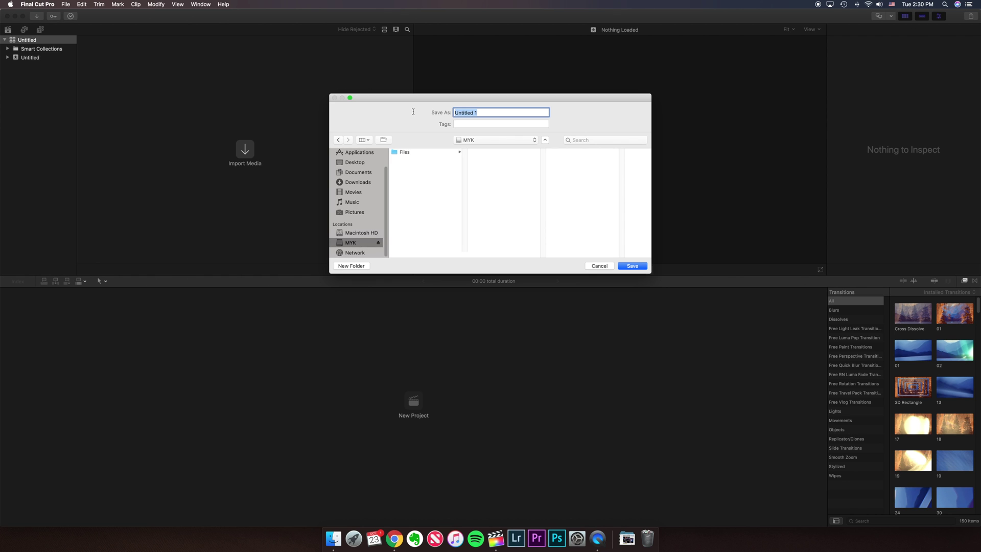
{"action": "type", "text": "FCP External Projects"}
{"action": "left_click", "coordinate": [634, 267]}
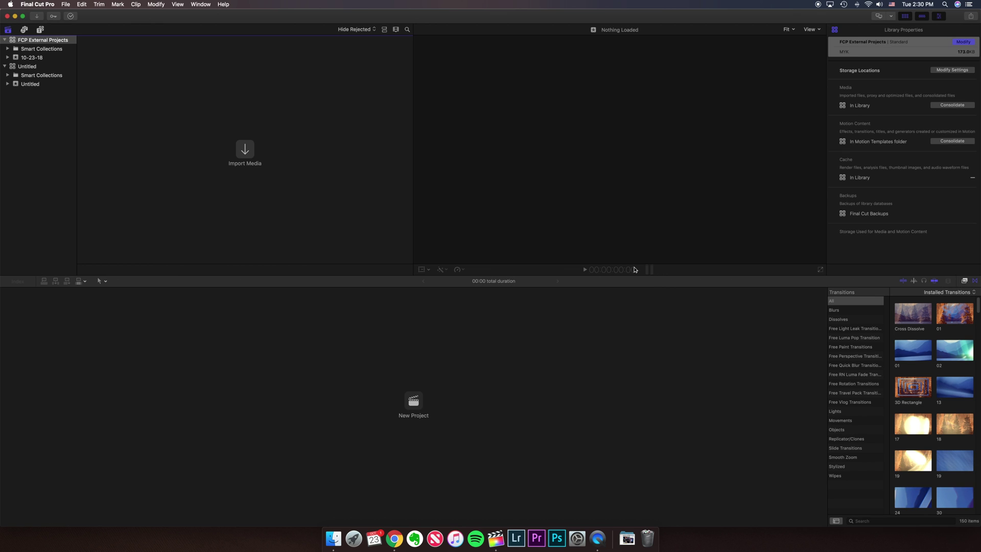
- Set the library's Motion Content to In Library, keeping cache in the library and backups in Final Cut Backups
{"action": "left_click", "coordinate": [36, 41]}
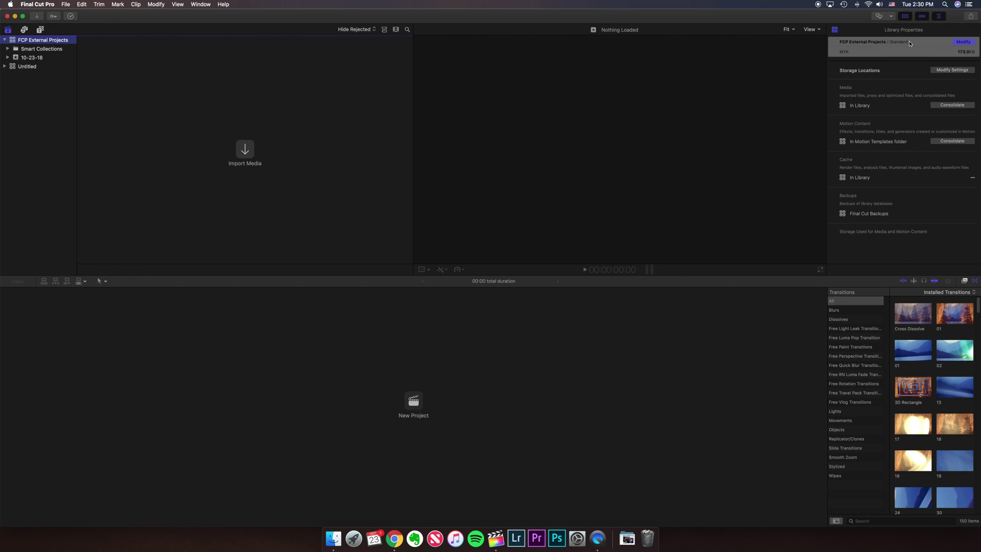
{"action": "left_click", "coordinate": [942, 72]}
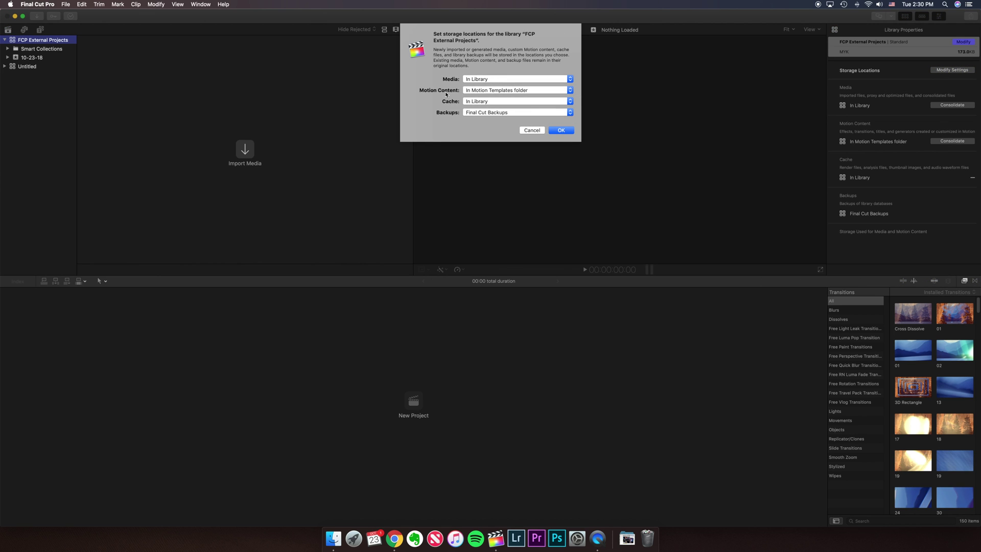
{"action": "left_click", "coordinate": [468, 91]}
{"action": "left_click", "coordinate": [484, 98]}
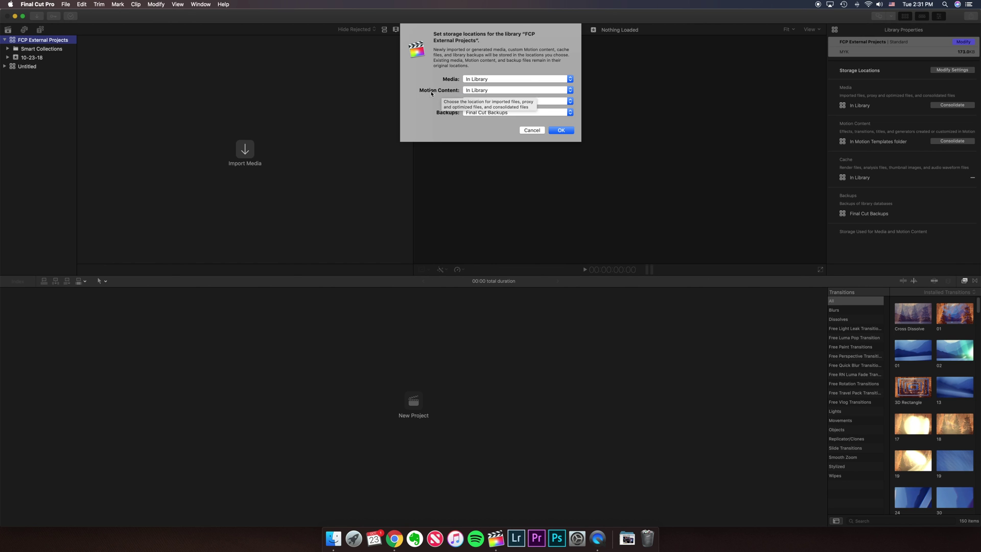
{"action": "left_click", "coordinate": [480, 105]}
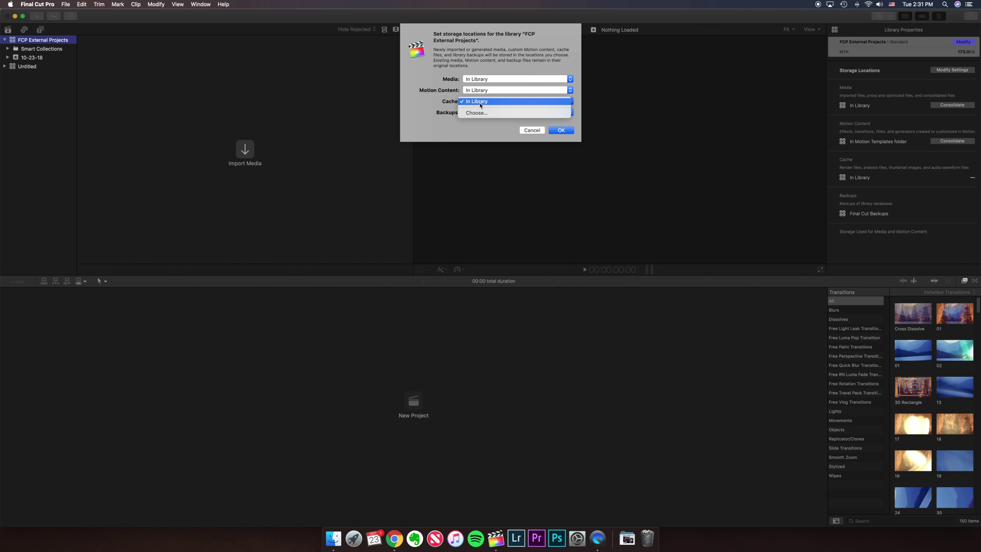
{"action": "left_click", "coordinate": [481, 104]}
{"action": "left_click", "coordinate": [515, 113]}
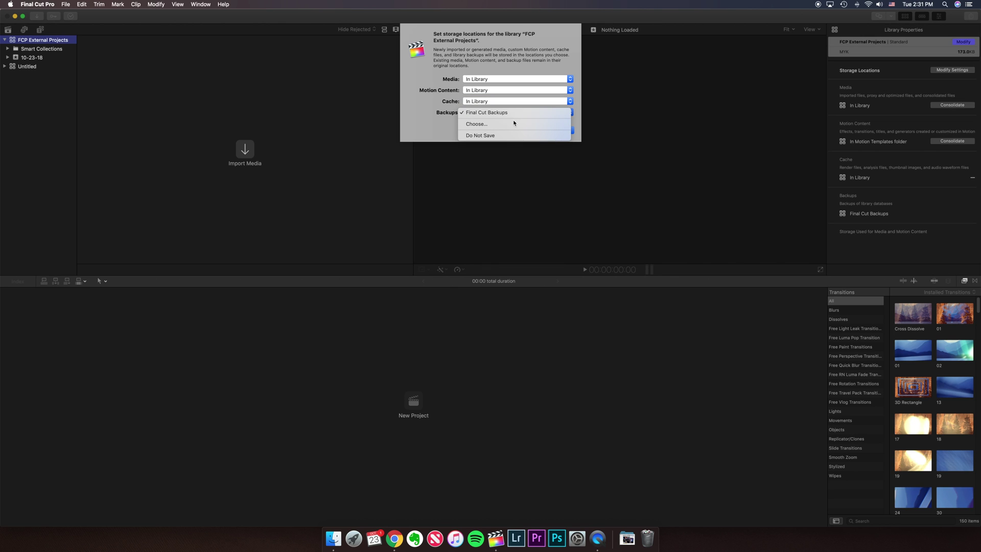
{"action": "left_click", "coordinate": [529, 112]}
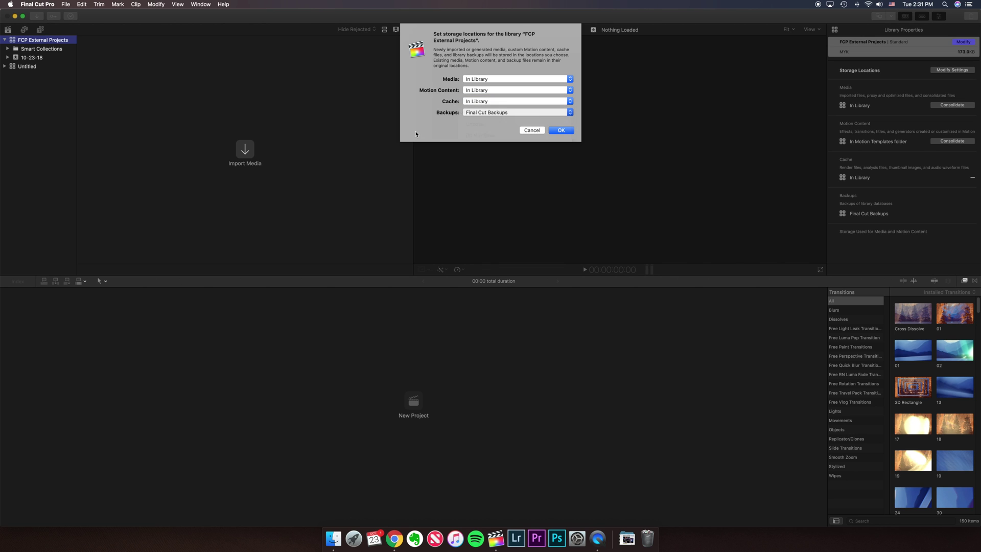
{"action": "left_click", "coordinate": [554, 131]}
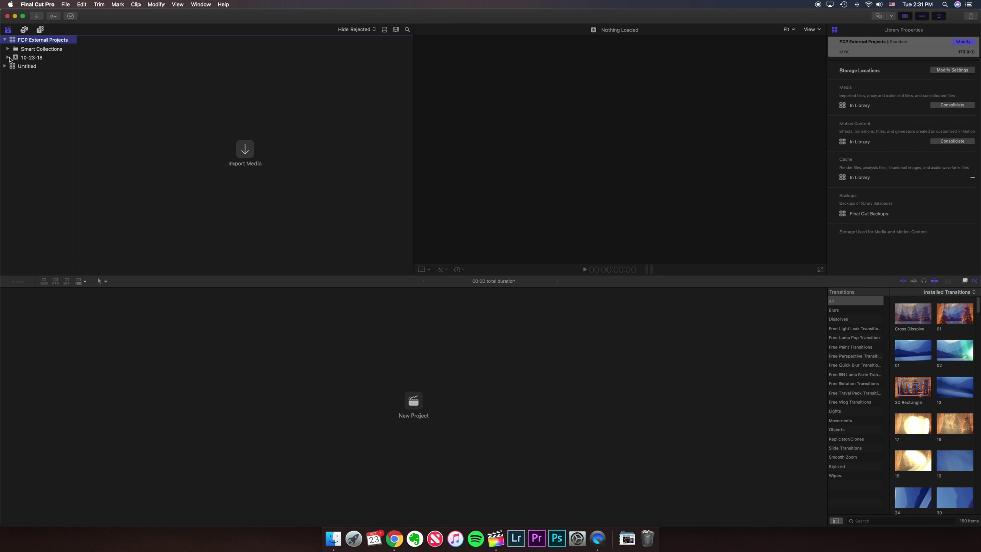
- Create a new project named 'Test' in the 10-23-18 event
{"action": "left_click", "coordinate": [8, 57]}
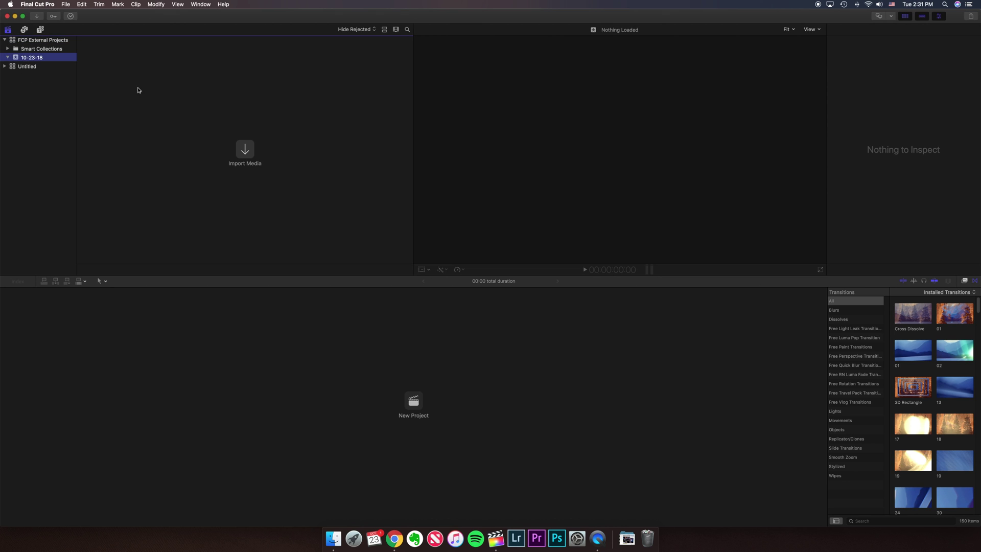
{"action": "left_click", "coordinate": [415, 400]}
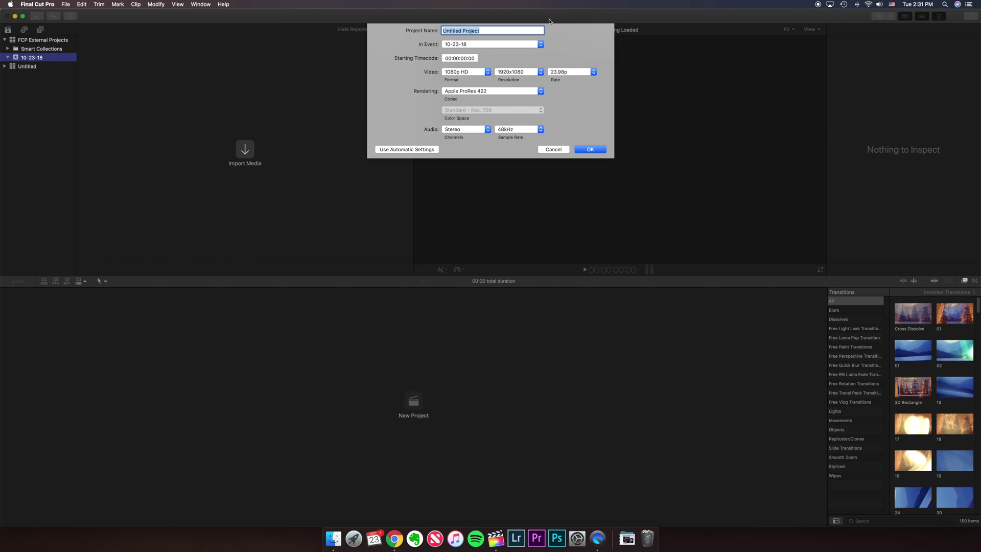
{"action": "type", "text": "Test"}
{"action": "left_click", "coordinate": [590, 150]}
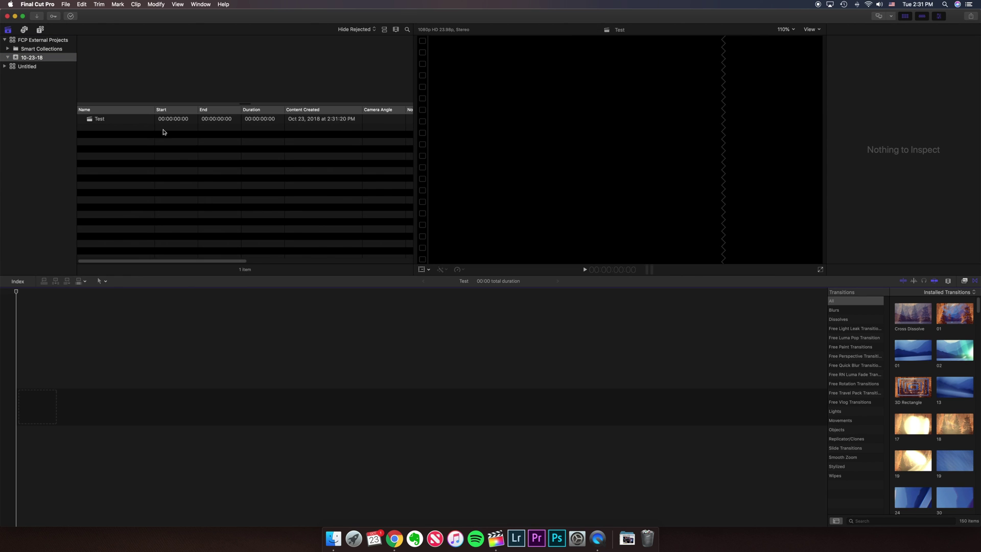
- Open the Test project's timeline and bring up Media Import with Command-I
{"action": "left_click", "coordinate": [106, 120]}
{"action": "left_click", "coordinate": [63, 379]}
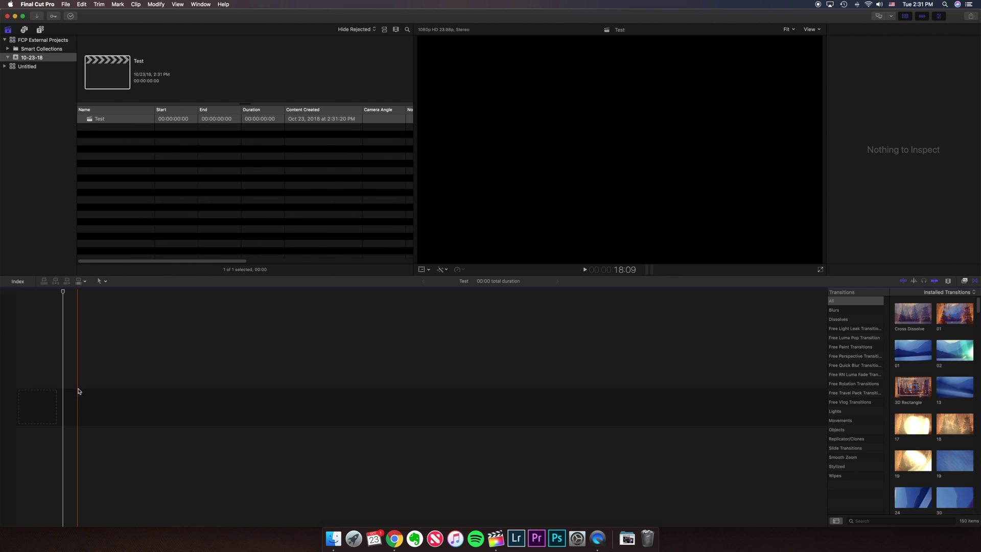
{"action": "key", "text": "super+i"}
- Import C0015.MP4 into the existing 10-23-18 event
{"action": "left_click", "coordinate": [308, 321]}
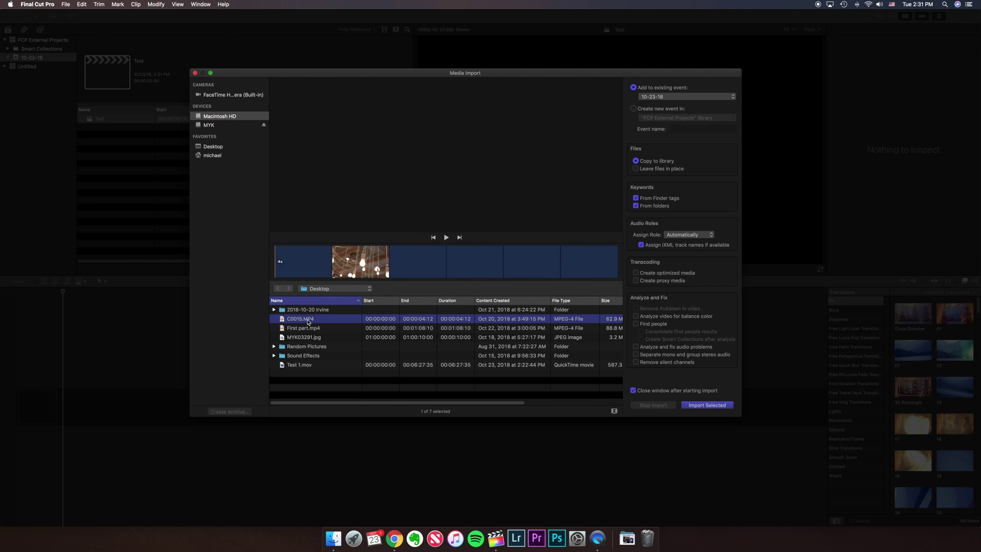
{"action": "left_click", "coordinate": [656, 98]}
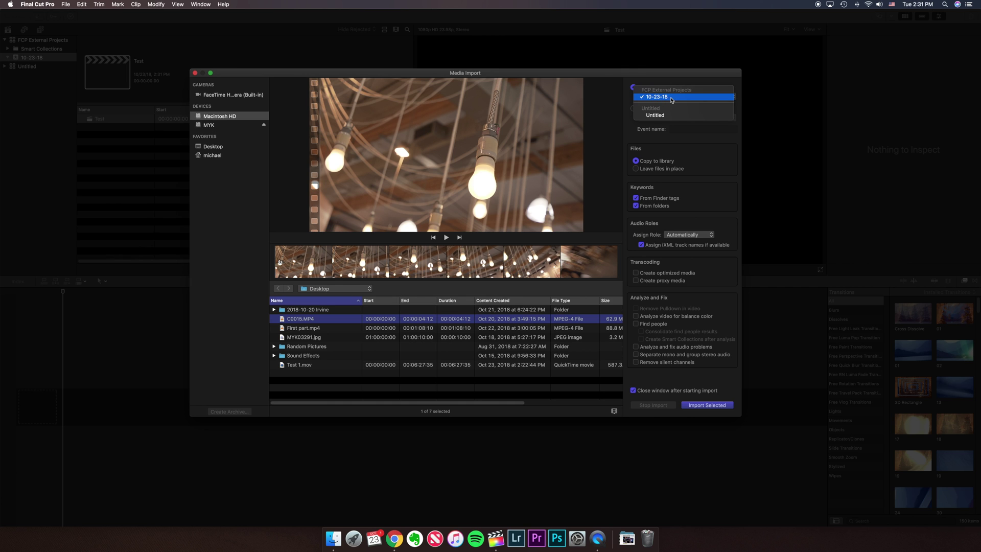
{"action": "left_click", "coordinate": [662, 97]}
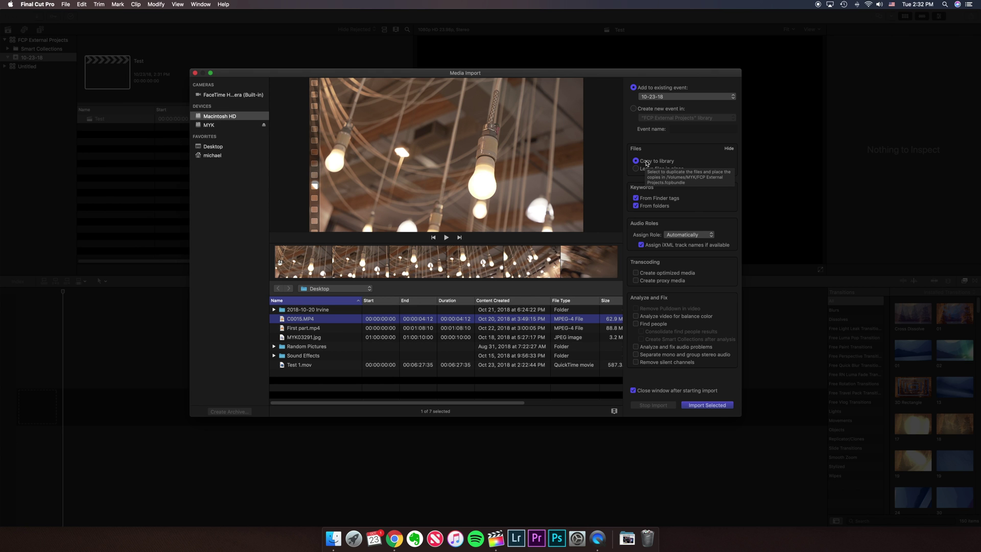
{"action": "left_click", "coordinate": [709, 405]}
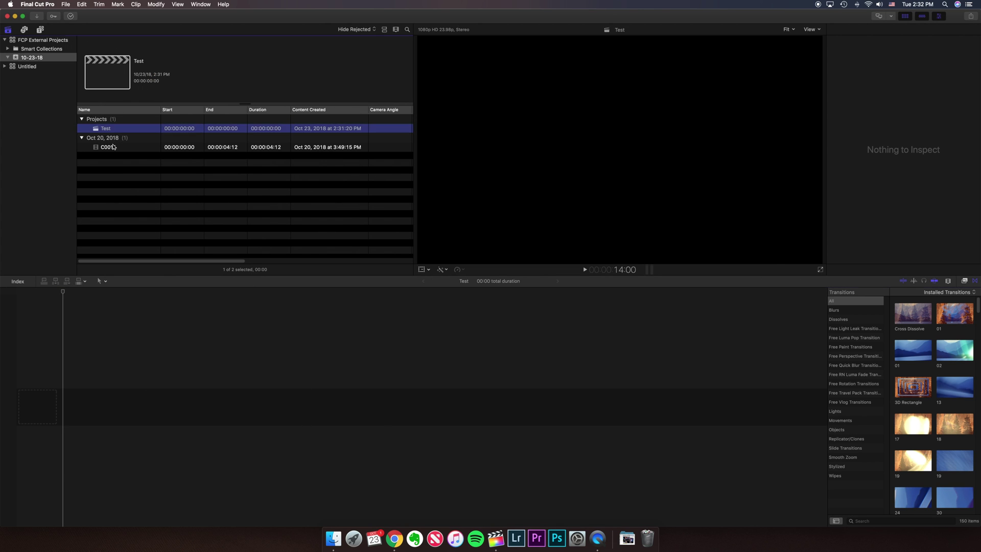
- Place C0015 on the Test timeline, play it, and select the FCP External Projects library
{"action": "left_click_drag", "start_coordinate": [115, 147], "coordinate": [38, 406]}
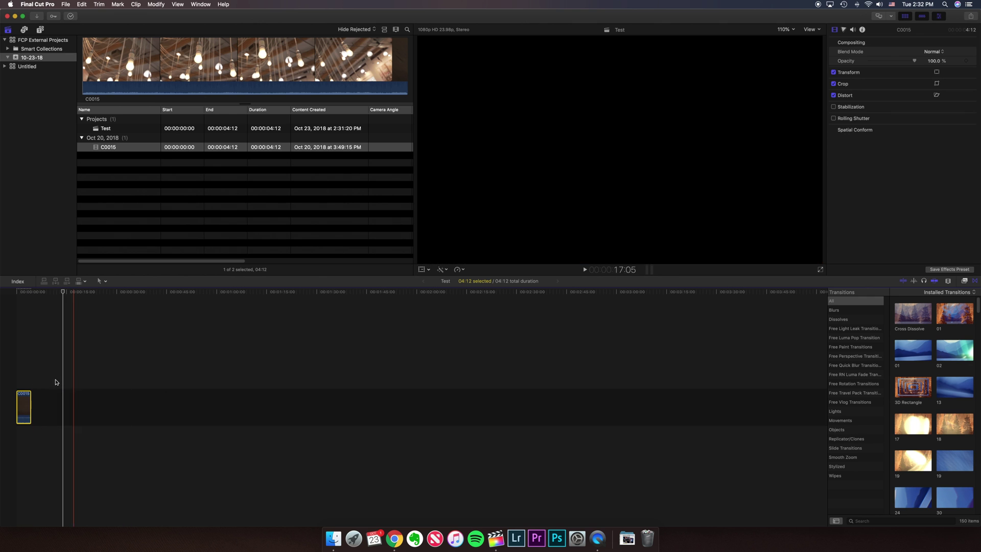
{"action": "key", "text": "space"}
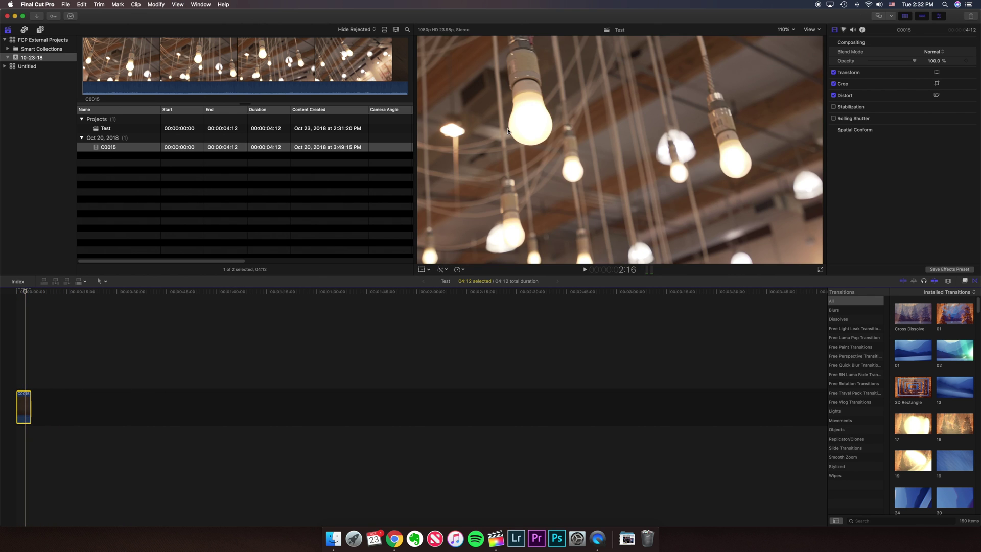
{"action": "left_click", "coordinate": [45, 39]}
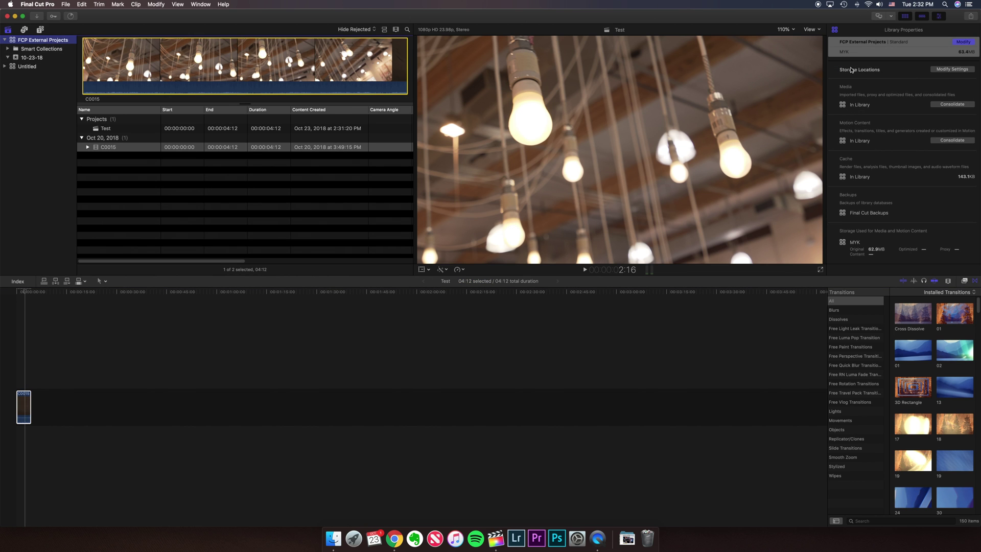
{"action": "left_click", "coordinate": [945, 70]}
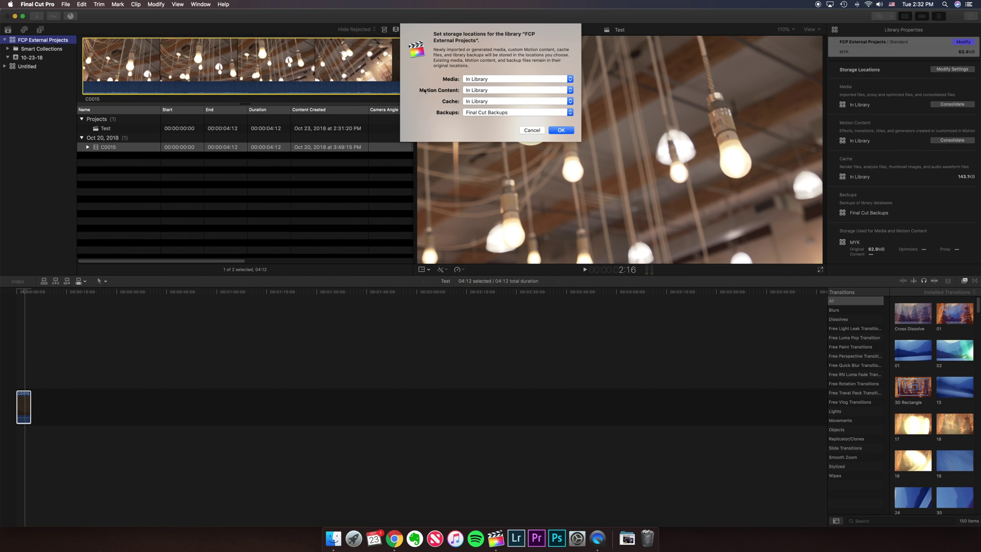
{"action": "left_click", "coordinate": [492, 91]}
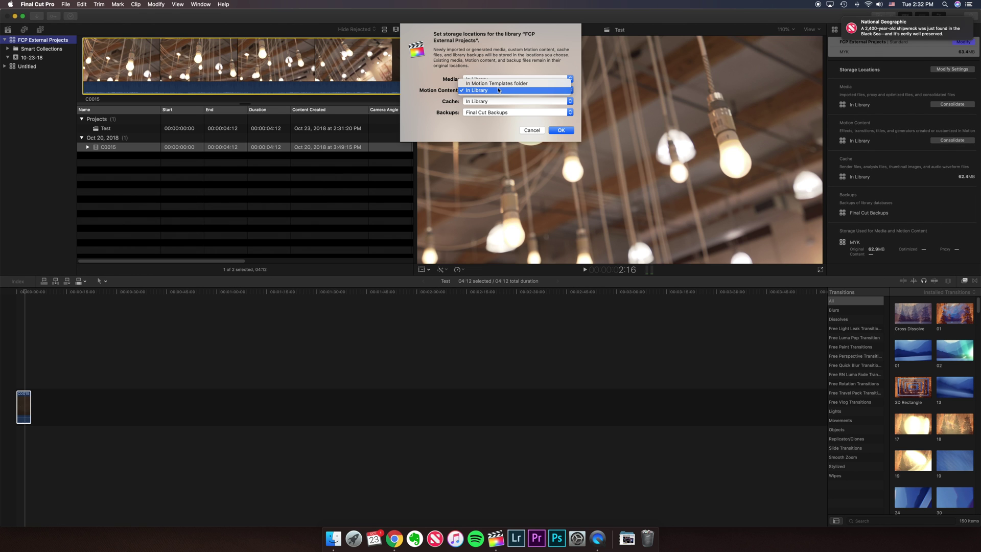
{"action": "left_click", "coordinate": [499, 90]}
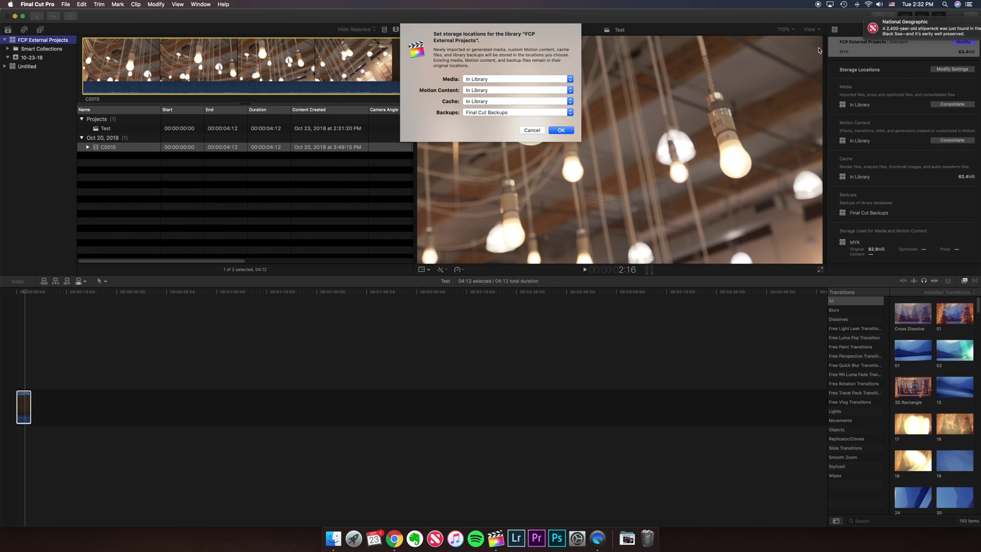
{"action": "left_click", "coordinate": [536, 132]}
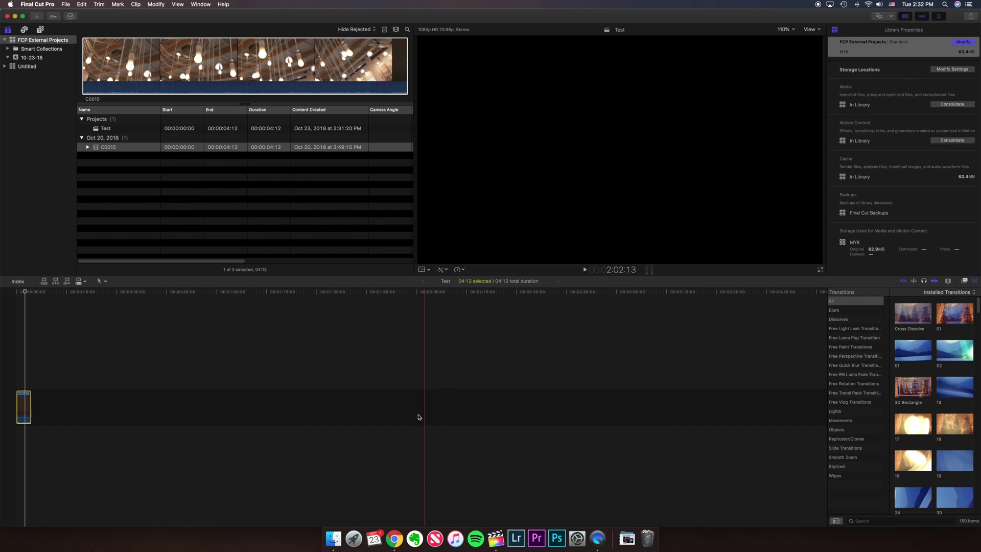
{"action": "key", "text": "super+alt+space"}
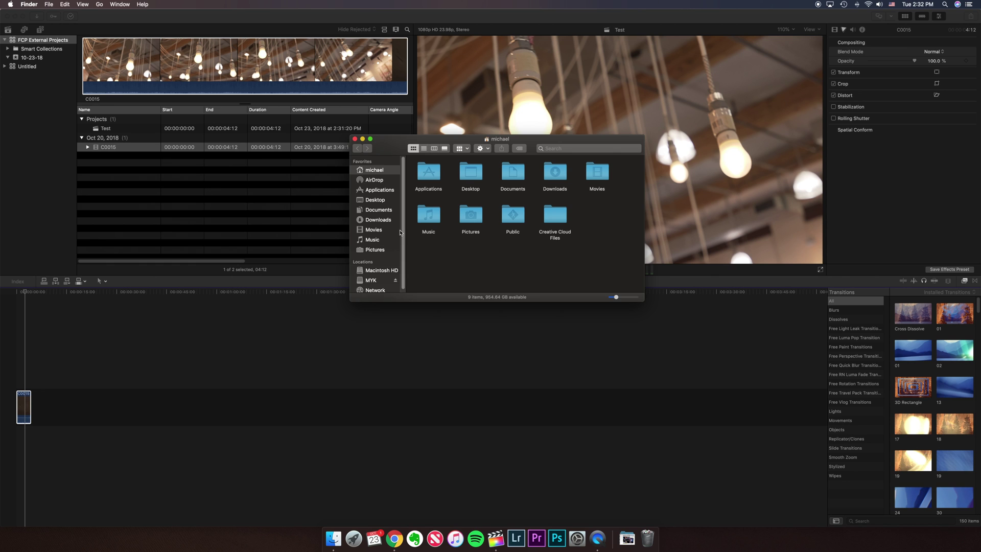
- Inspect Movies > Motion Templates in Finder, close it, then show Final Cut Pro's Effects browser
{"action": "scroll", "coordinate": [403, 231], "scroll_direction": "down", "scroll_amount": 1}
{"action": "left_click", "coordinate": [377, 228]}
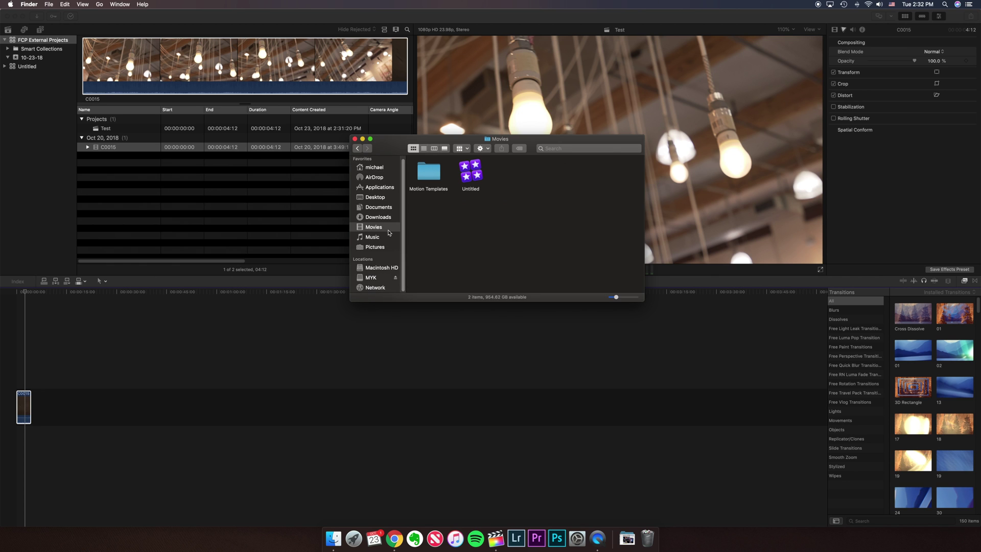
{"action": "double_click", "coordinate": [432, 179]}
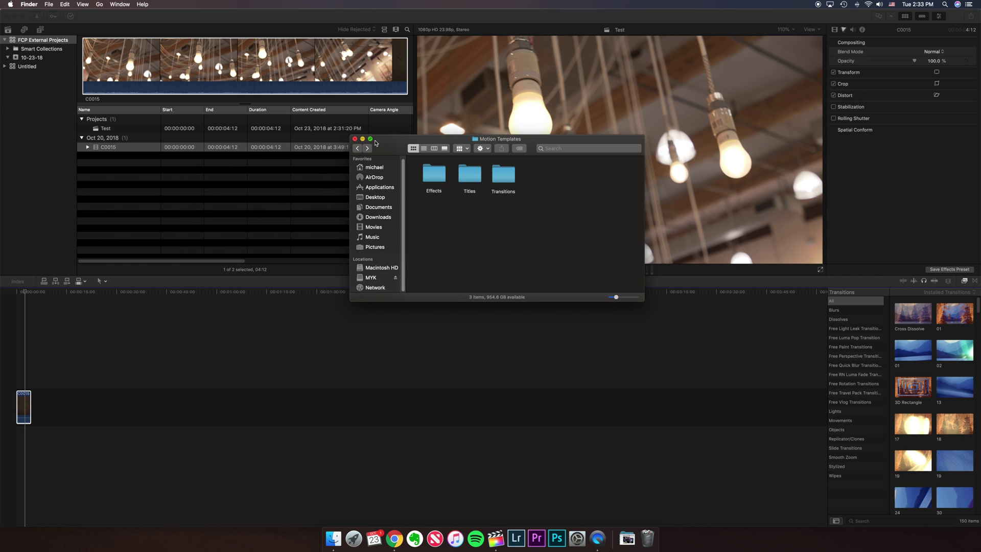
{"action": "mouse_move", "coordinate": [358, 149]}
{"action": "left_mouse_down"}
{"action": "mouse_move", "coordinate": [365, 169]}
{"action": "mouse_move", "coordinate": [388, 165]}
{"action": "mouse_move", "coordinate": [366, 166]}
{"action": "left_mouse_up"}
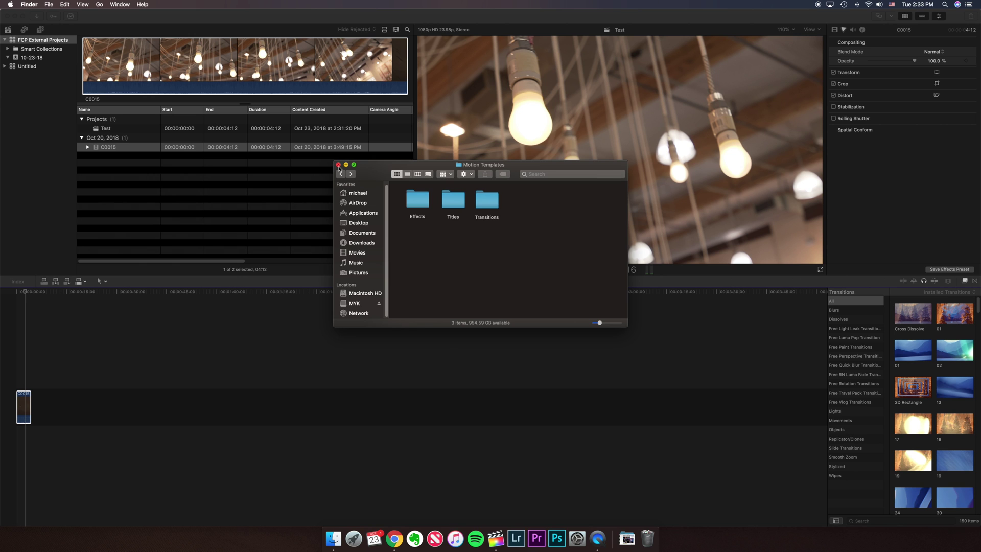
{"action": "left_click", "coordinate": [339, 165]}
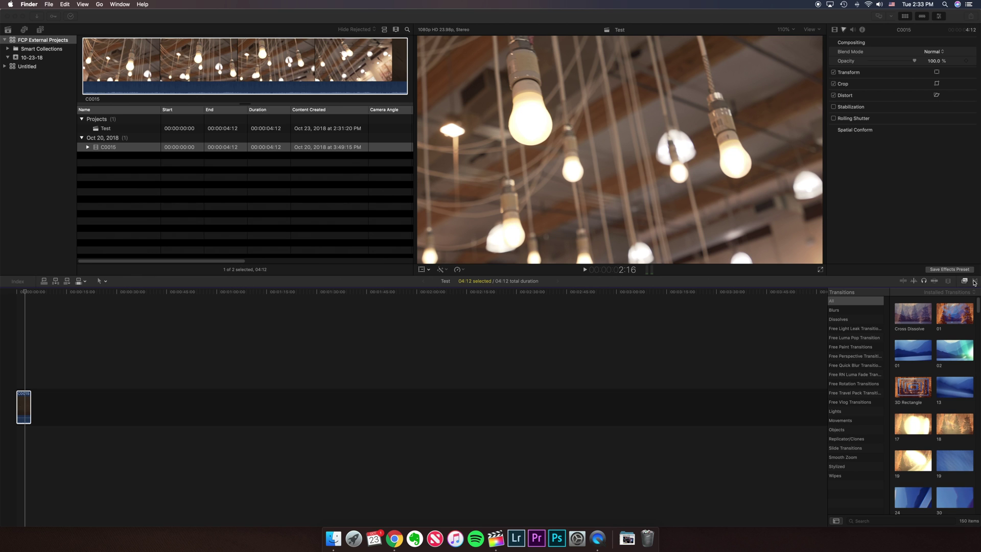
{"action": "left_click", "coordinate": [966, 282]}
{"action": "left_click", "coordinate": [976, 281]}
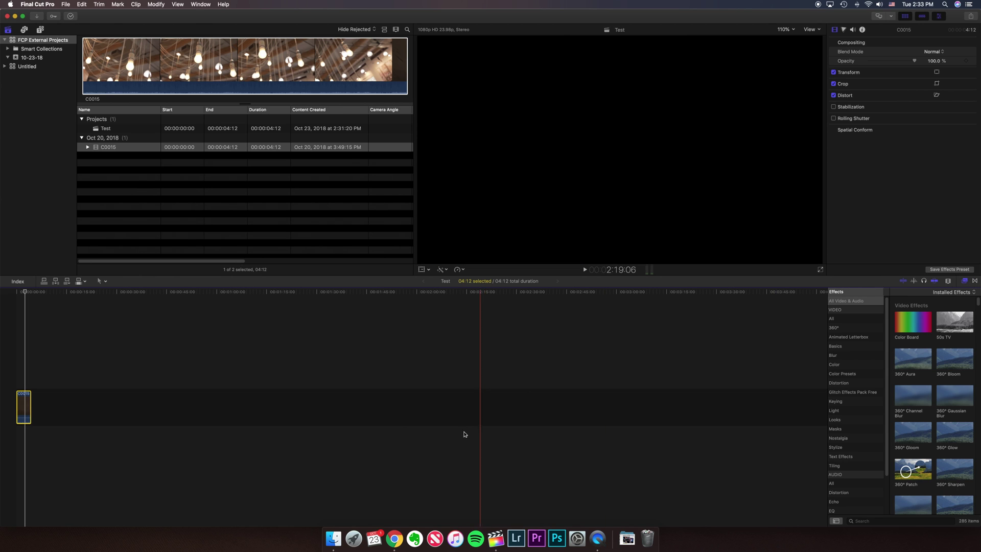
- In Finder, copy the Effects, Titles and Transitions folders from Movies > Motion Templates, then go to MYK
{"action": "left_click", "coordinate": [334, 538]}
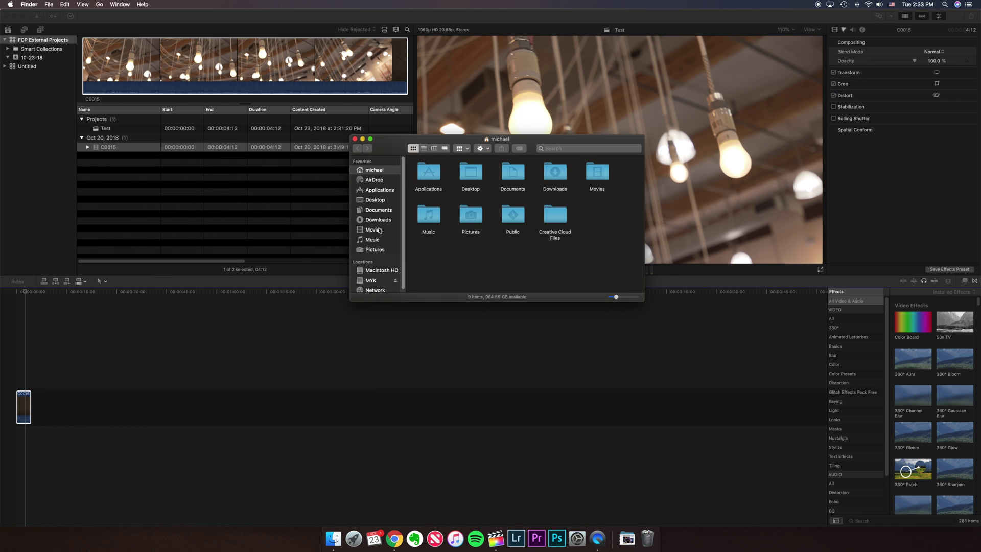
{"action": "left_click", "coordinate": [380, 230]}
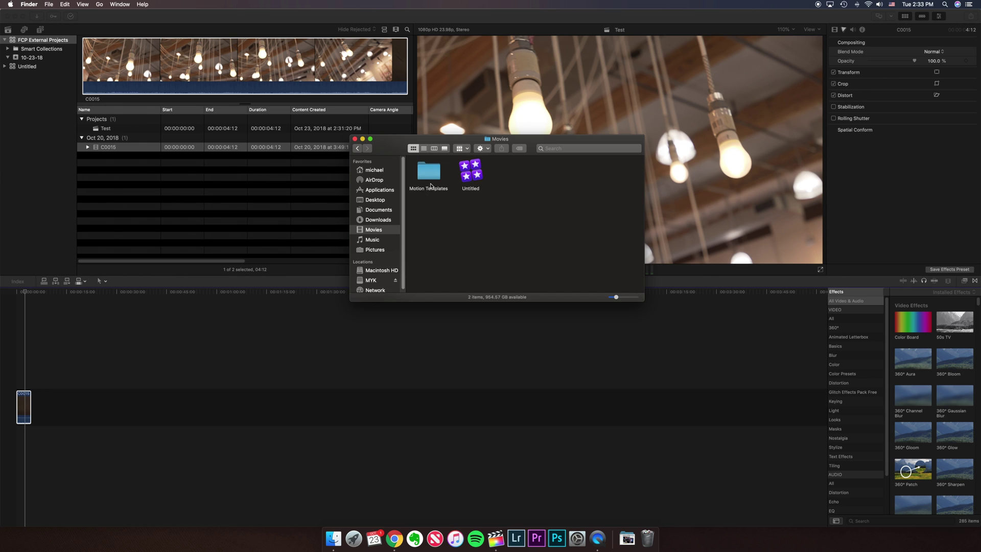
{"action": "double_click", "coordinate": [431, 178]}
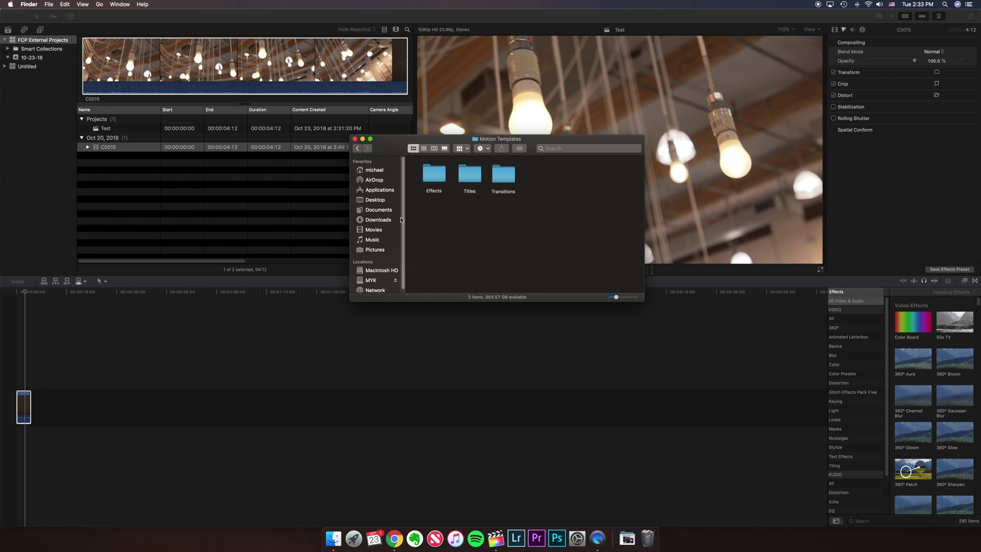
{"action": "left_click_drag", "start_coordinate": [420, 225], "coordinate": [518, 176]}
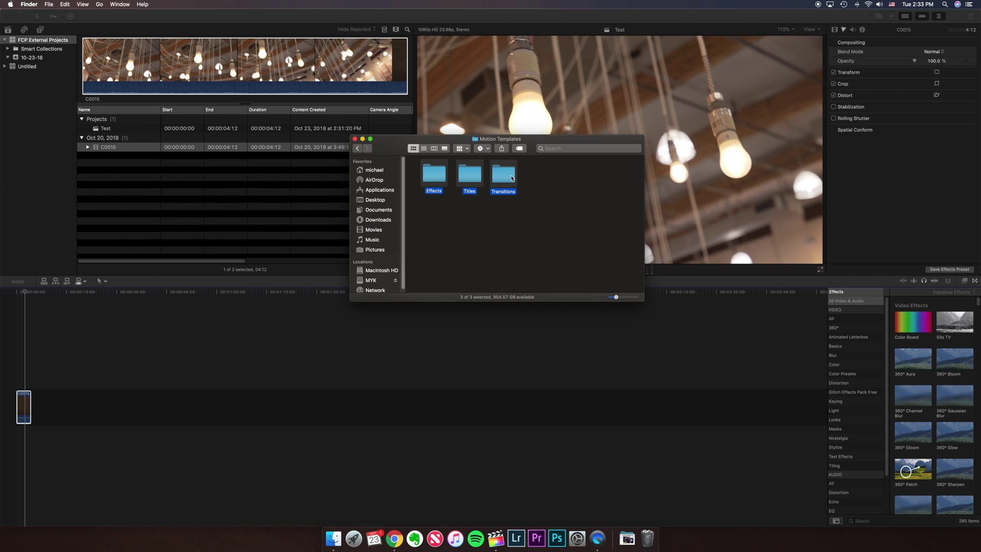
{"action": "right_click", "coordinate": [512, 178]}
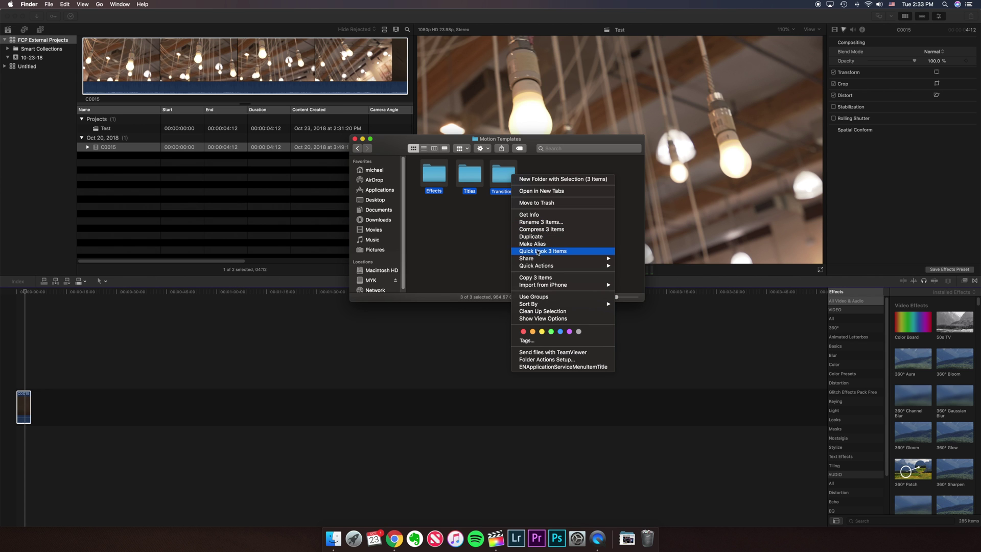
{"action": "left_click", "coordinate": [554, 279]}
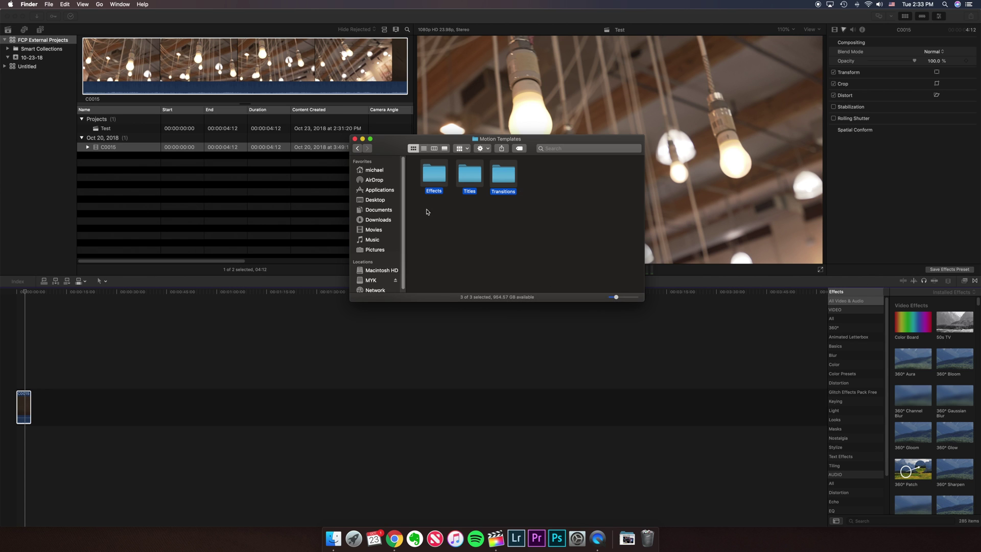
{"action": "scroll", "coordinate": [396, 258], "scroll_direction": "down", "scroll_amount": 1}
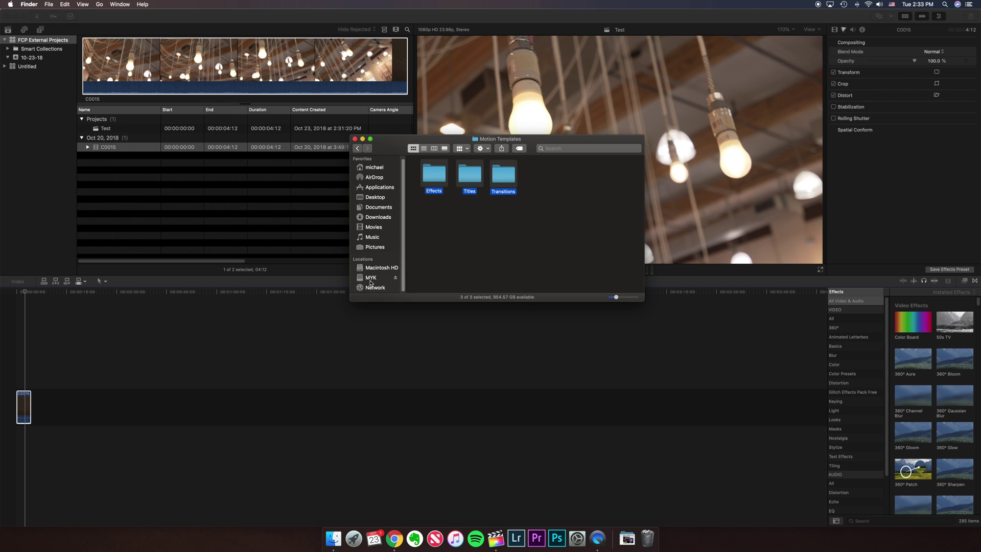
{"action": "left_click", "coordinate": [375, 282]}
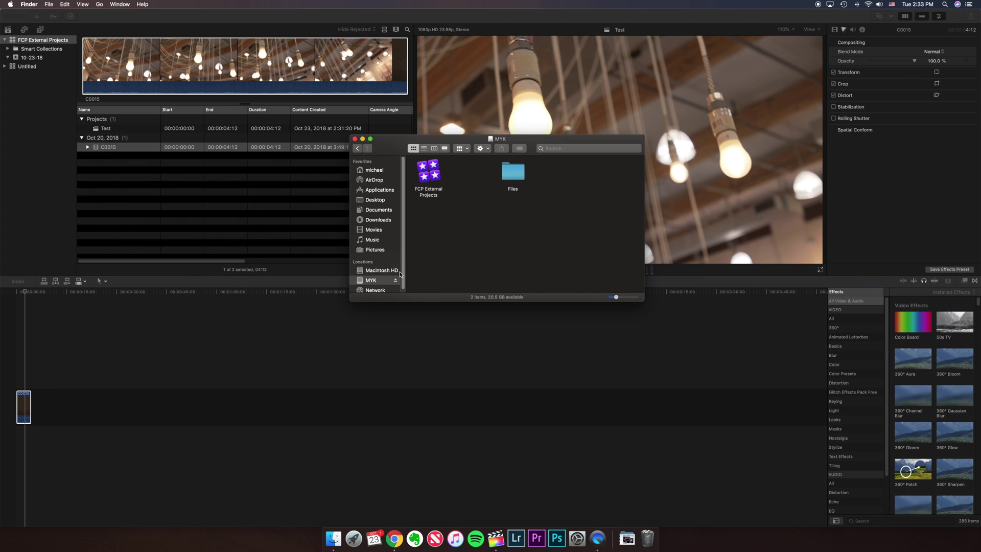
- Show the FCP External Projects package contents and open its Motion Templates folder
{"action": "left_click", "coordinate": [429, 199]}
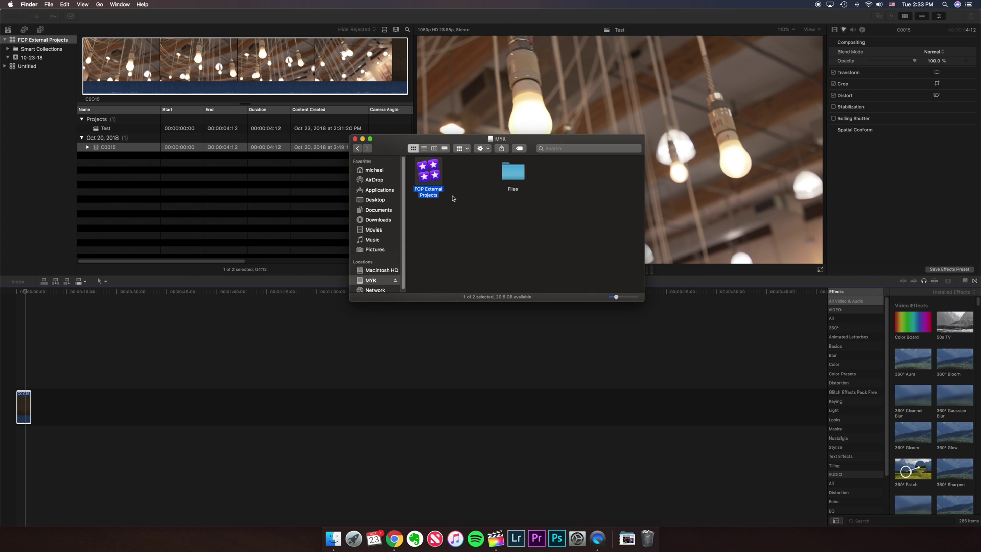
{"action": "right_click", "coordinate": [437, 197]}
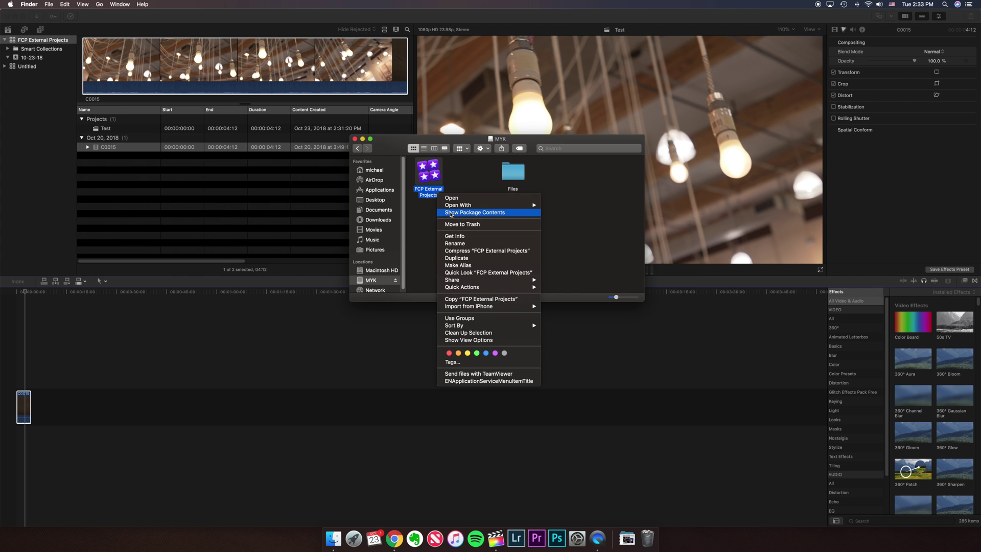
{"action": "left_click", "coordinate": [451, 215]}
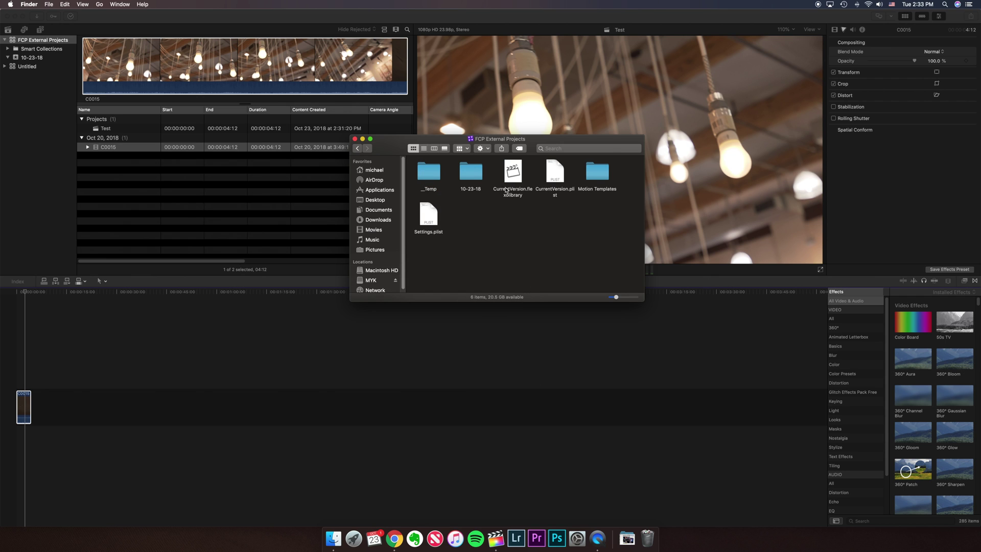
{"action": "left_click", "coordinate": [593, 191]}
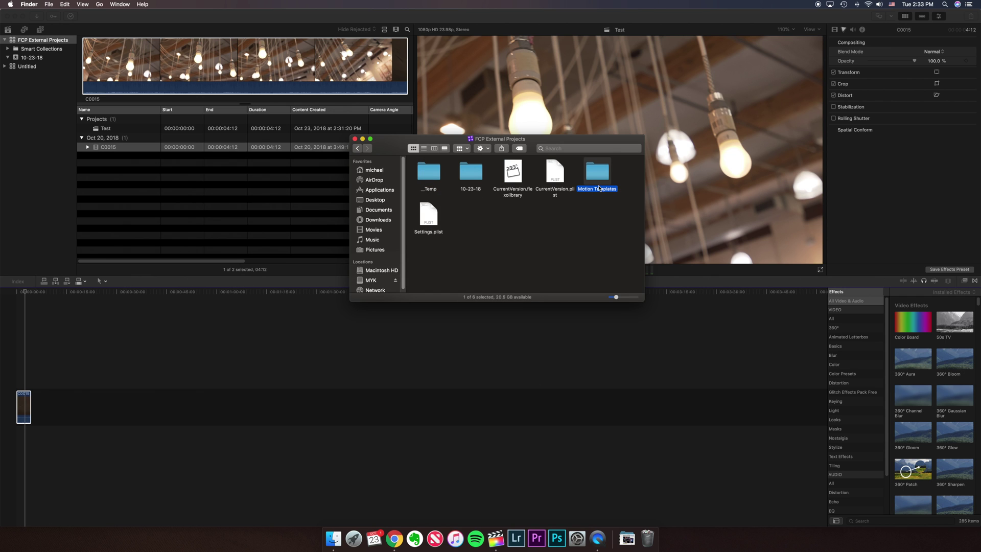
{"action": "double_click", "coordinate": [598, 176]}
- Paste the Effects, Titles and Transitions folders there and return to the package contents
{"action": "right_click", "coordinate": [444, 185]}
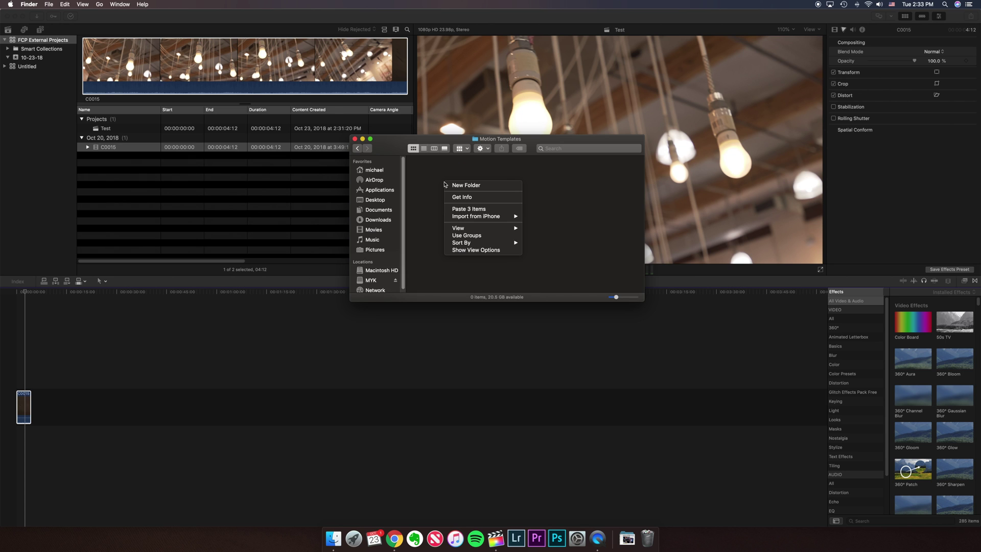
{"action": "left_click", "coordinate": [462, 211]}
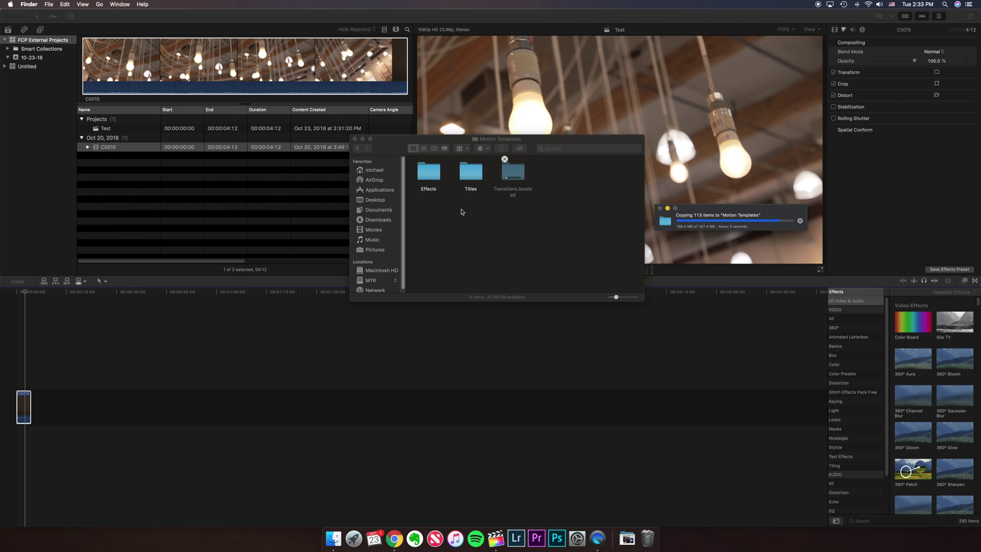
{"action": "left_click_drag", "start_coordinate": [411, 141], "coordinate": [446, 143]}
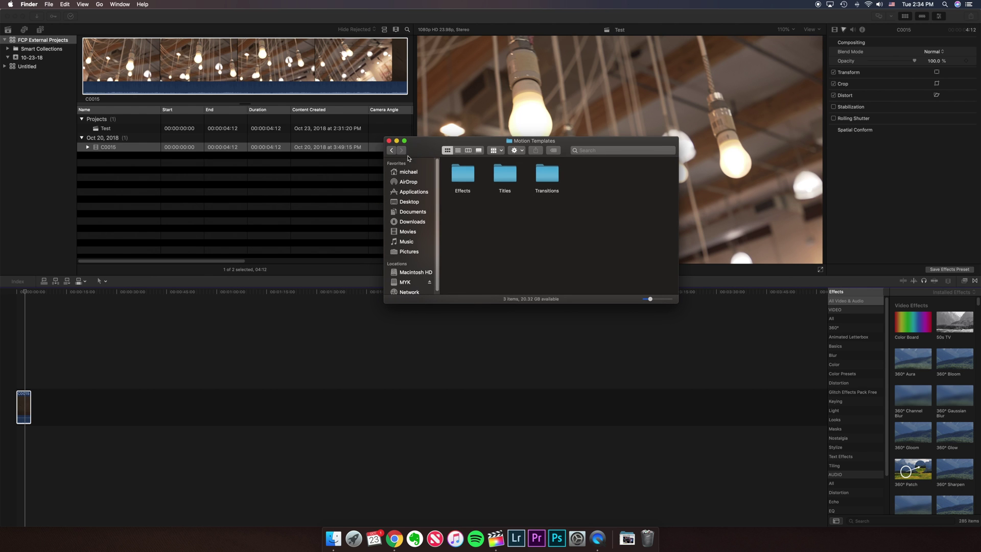
{"action": "left_click", "coordinate": [392, 150]}
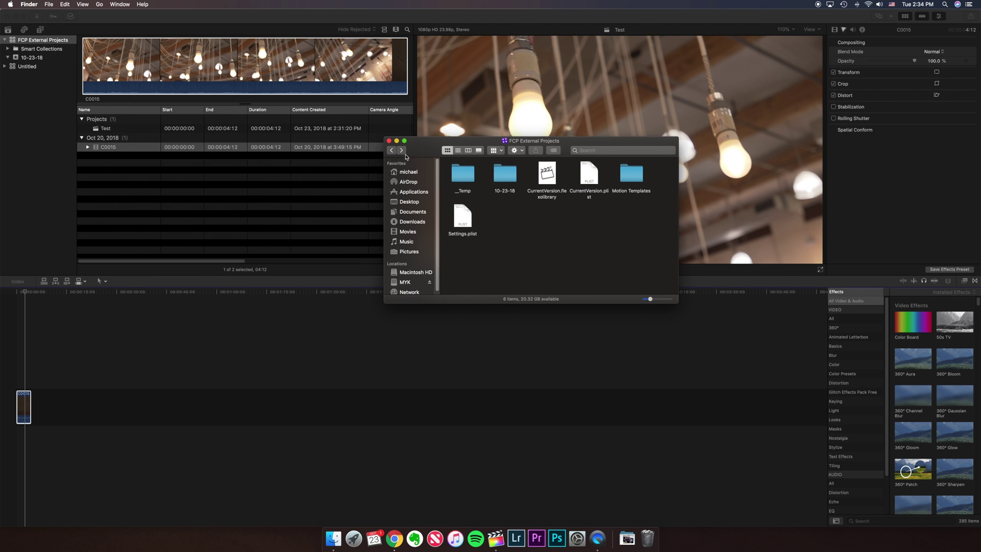
- Quit and relaunch Final Cut Pro, then select the FCP External Projects library
{"action": "left_click", "coordinate": [591, 313]}
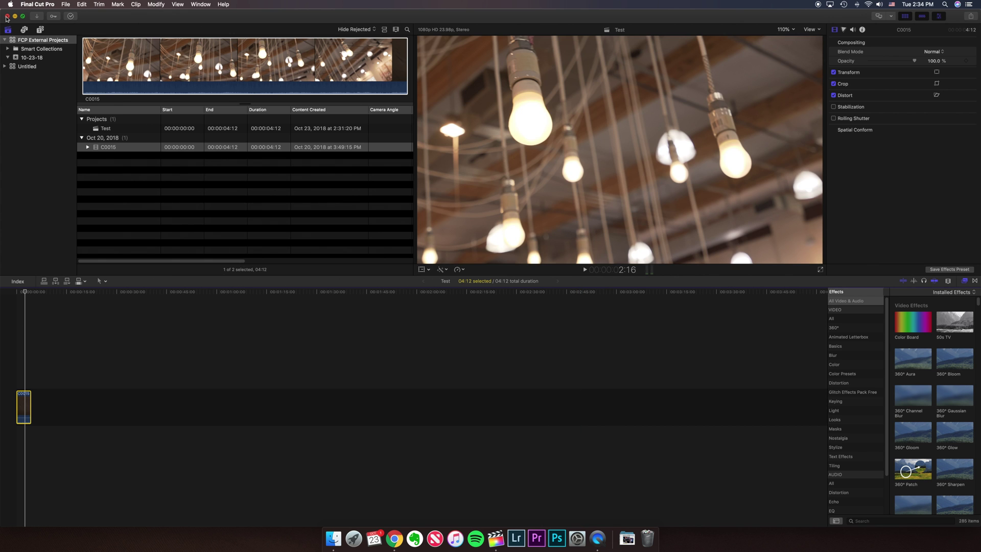
{"action": "left_click", "coordinate": [7, 16]}
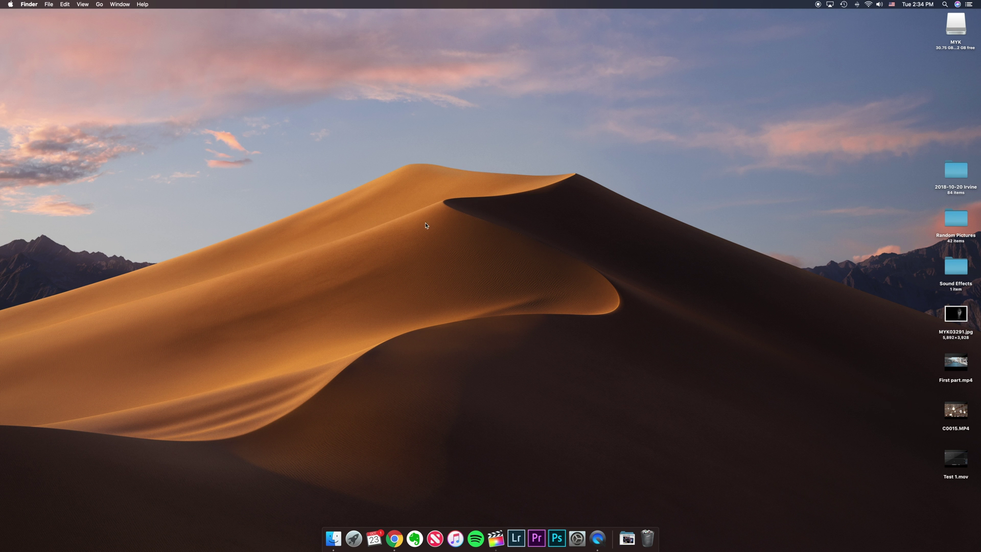
{"action": "left_click", "coordinate": [495, 537]}
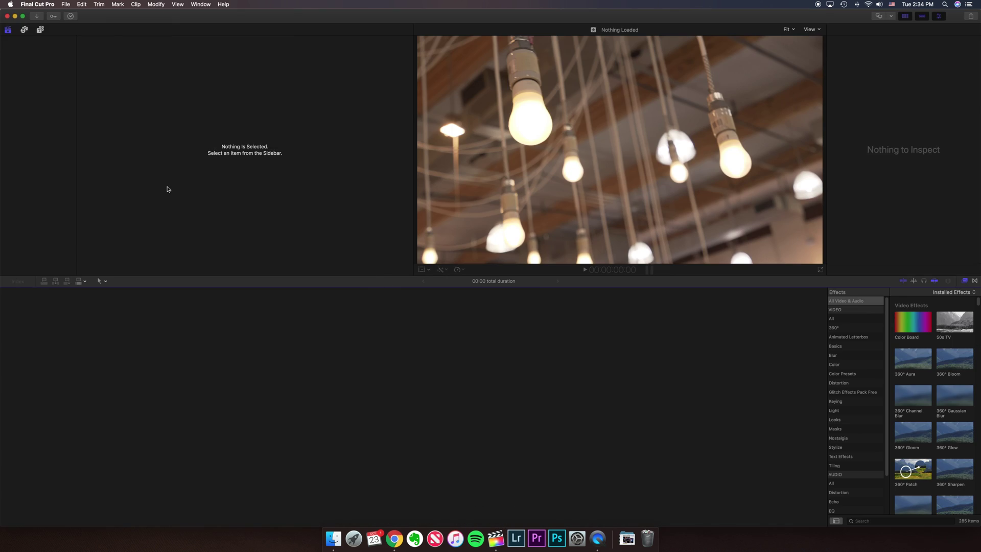
{"action": "left_click", "coordinate": [37, 43]}
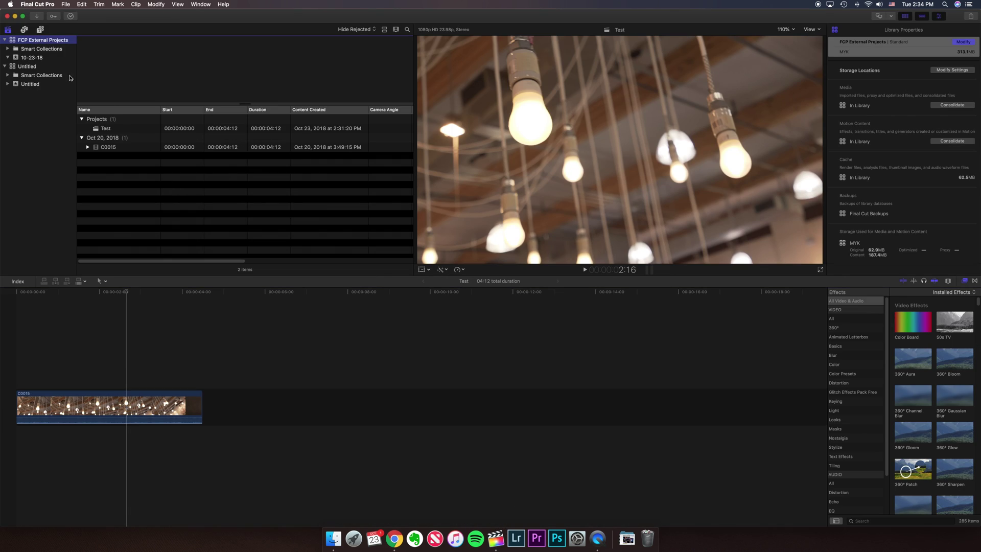
- Select the Test project and clip C0015, jump to the project start, and list the effect sources
{"action": "left_click", "coordinate": [98, 128]}
{"action": "left_click", "coordinate": [133, 147]}
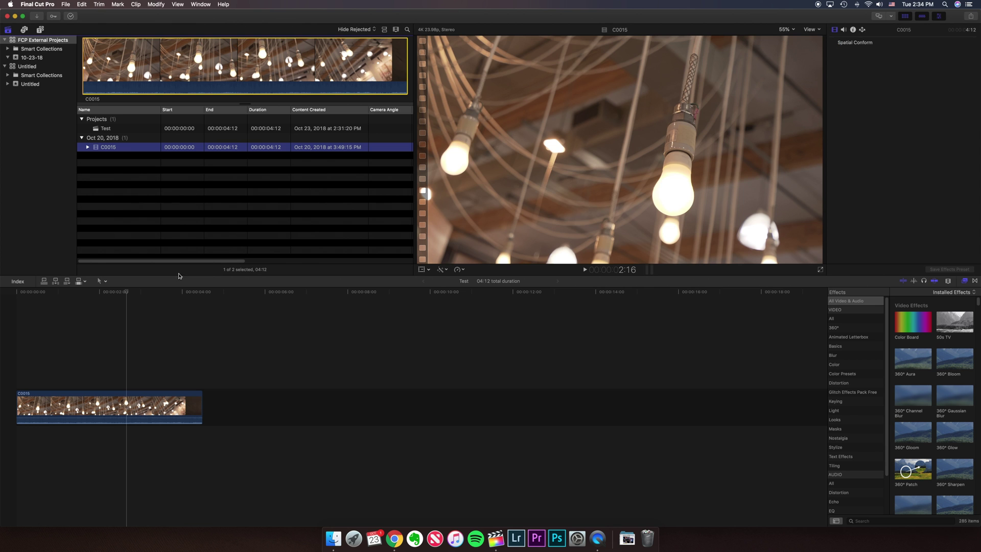
{"action": "left_click", "coordinate": [141, 301]}
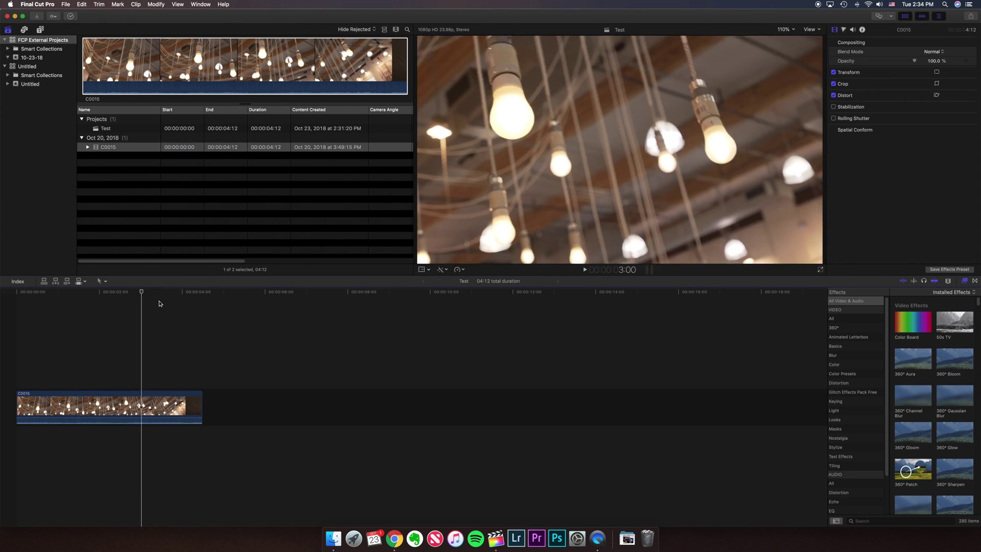
{"action": "key", "text": "Home"}
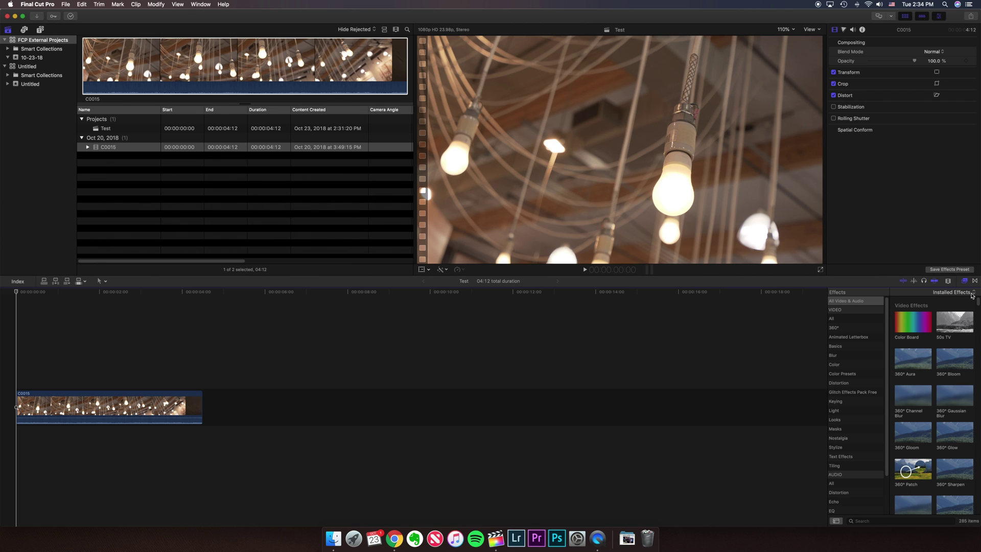
{"action": "left_click", "coordinate": [974, 294]}
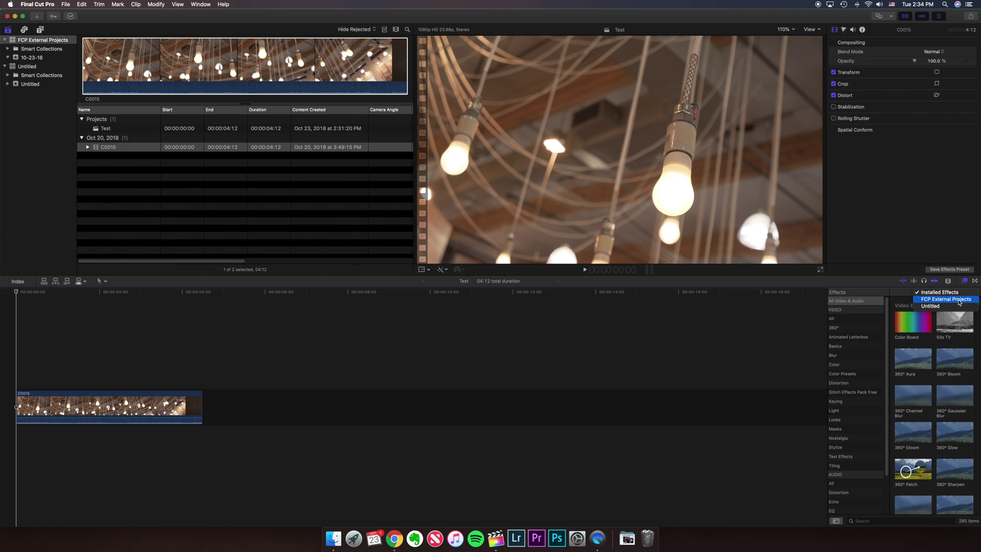
- Filter the Effects browser to FCP External Projects' 18 effects and select Bad Tv Letterbox
{"action": "left_click", "coordinate": [960, 302]}
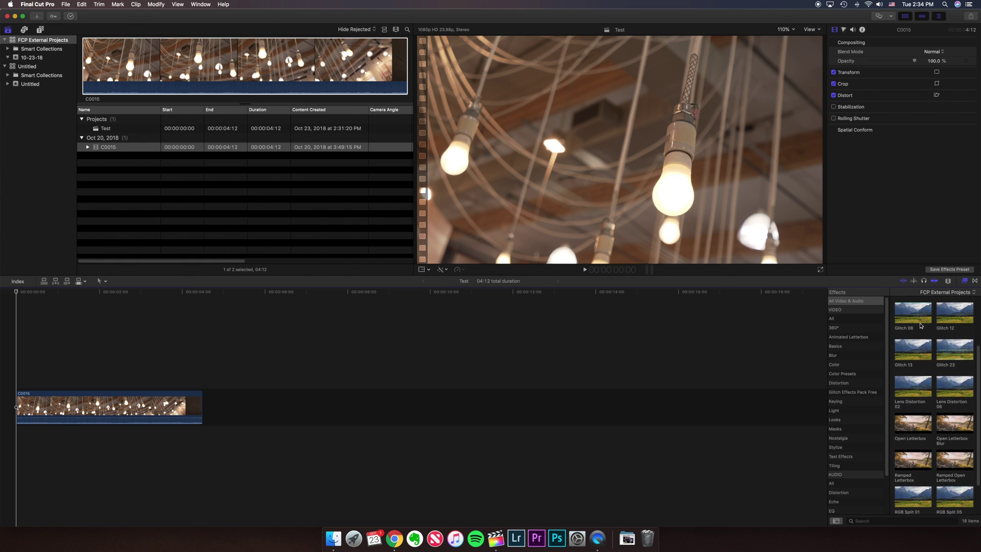
{"action": "scroll", "coordinate": [921, 325], "scroll_direction": "up", "scroll_amount": 3}
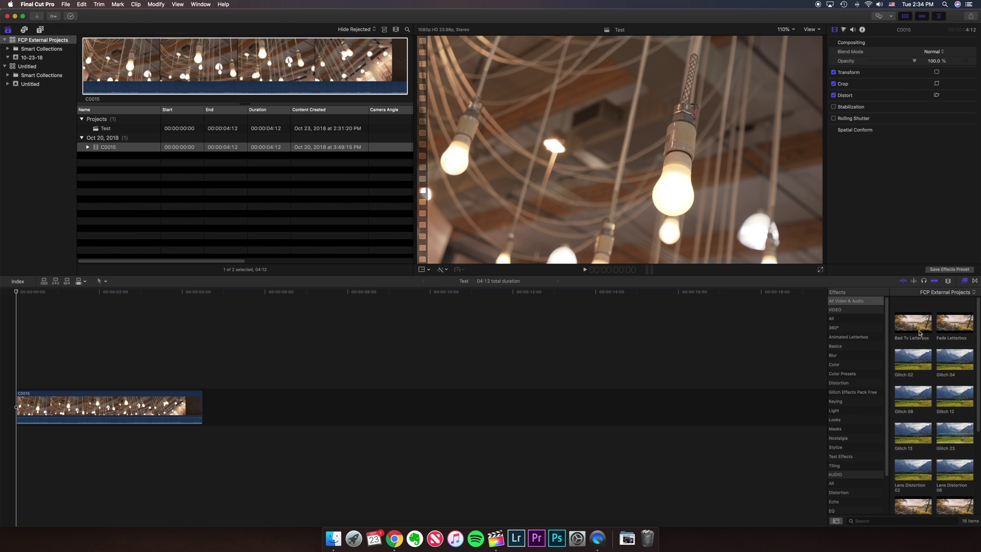
{"action": "left_click", "coordinate": [899, 307]}
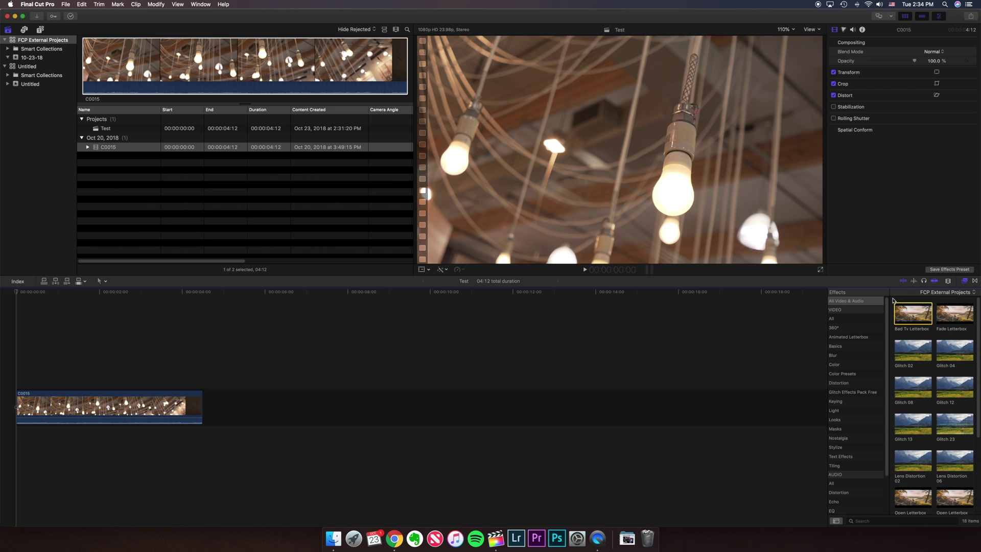
- Show FCP External Projects' 40 copied transitions in the Transitions browser
{"action": "left_click", "coordinate": [975, 280]}
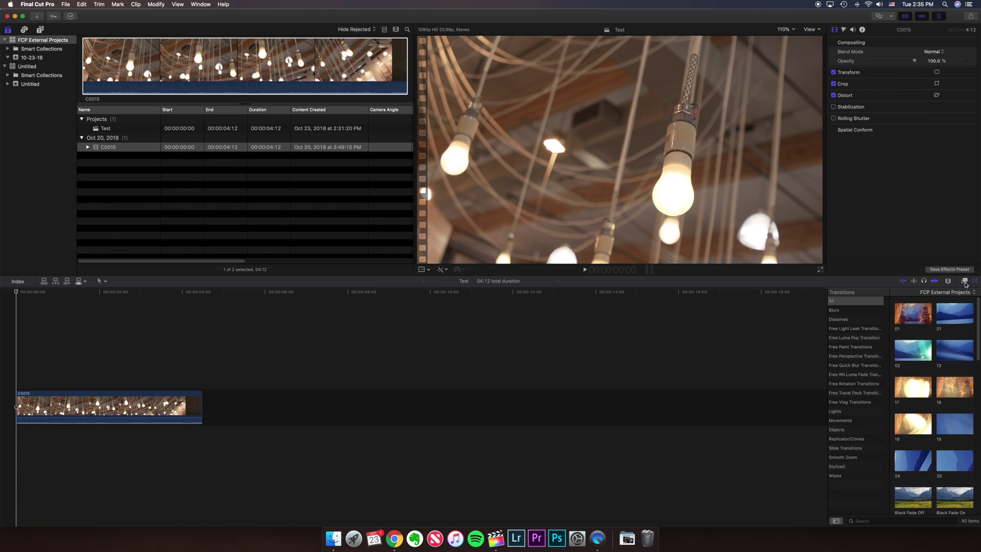
{"action": "left_click", "coordinate": [954, 293]}
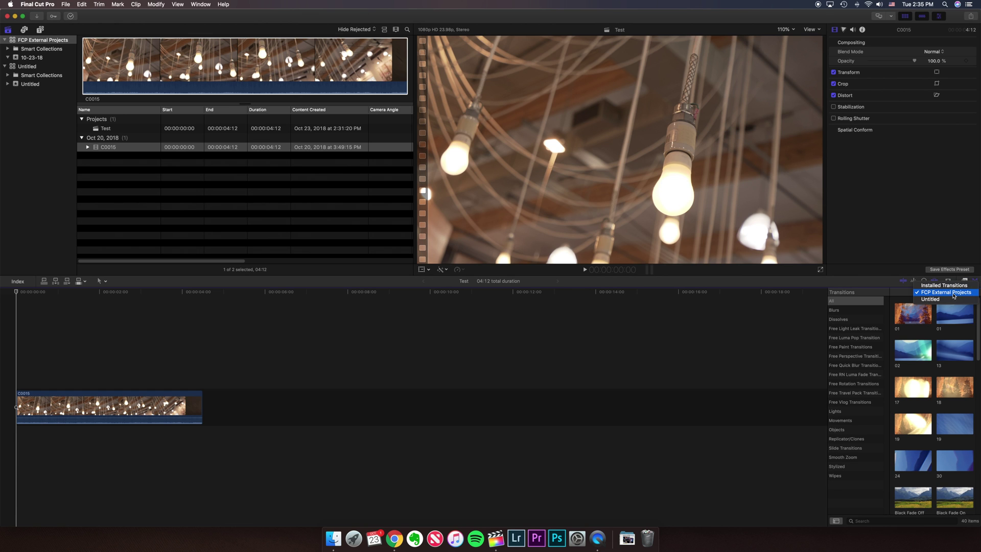
{"action": "left_click", "coordinate": [953, 295]}
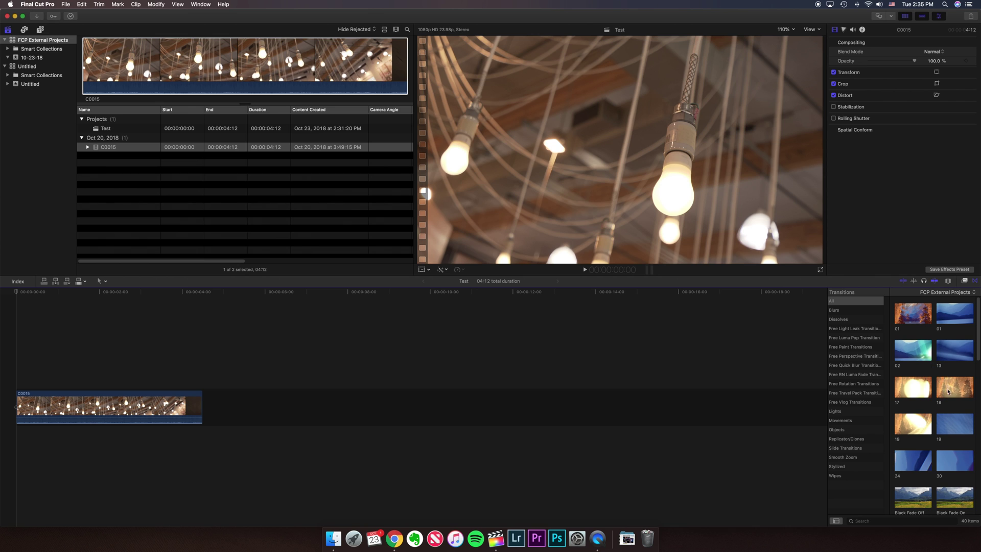